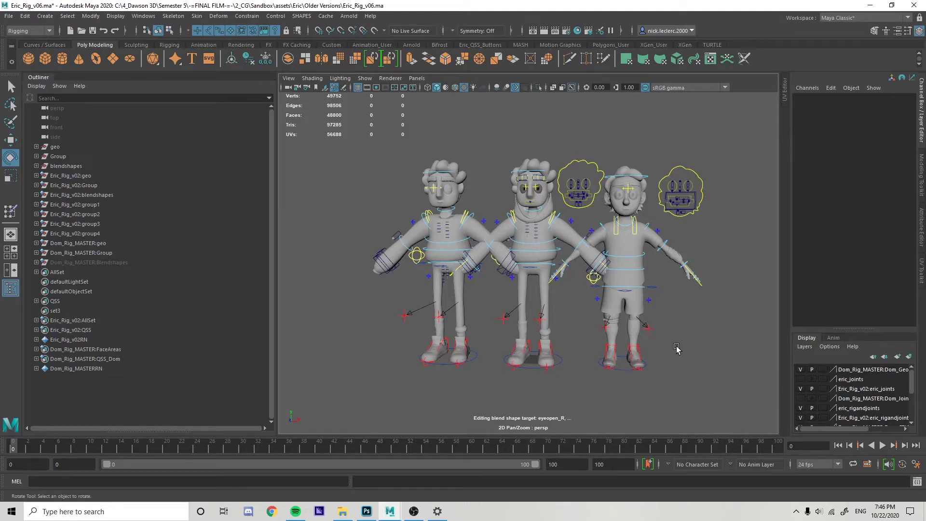
Step: Look over the three character rigs in turn, closing in on the face of the character in shorts
scroll(570, 274, up, 5)
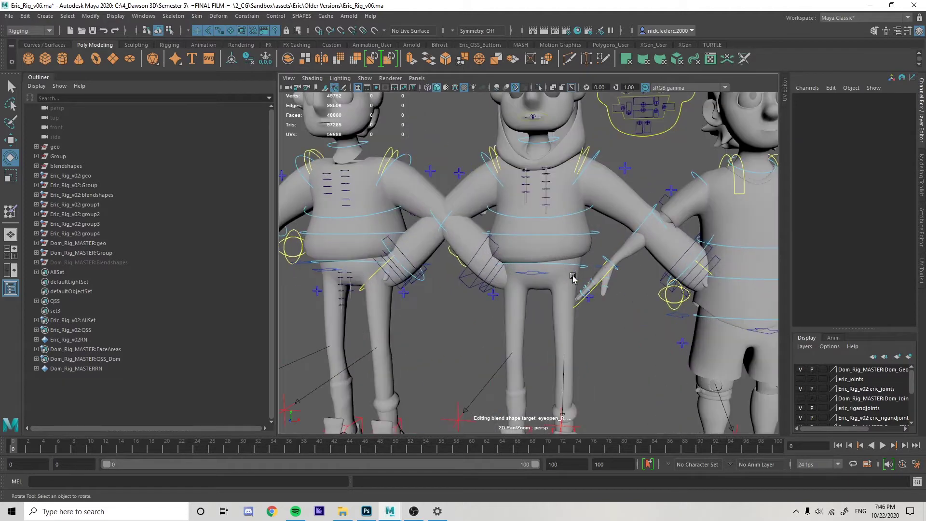
alt+middle_drag(563, 253, 571, 293)
alt+right_drag(571, 285, 555, 284)
scroll(557, 287, down, 1)
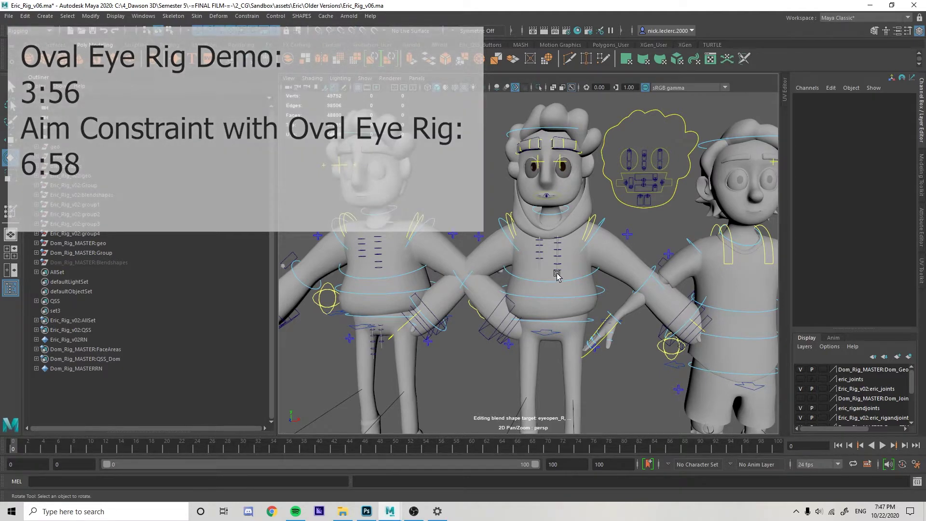
scroll(557, 275, down, 2)
scroll(557, 275, up, 2)
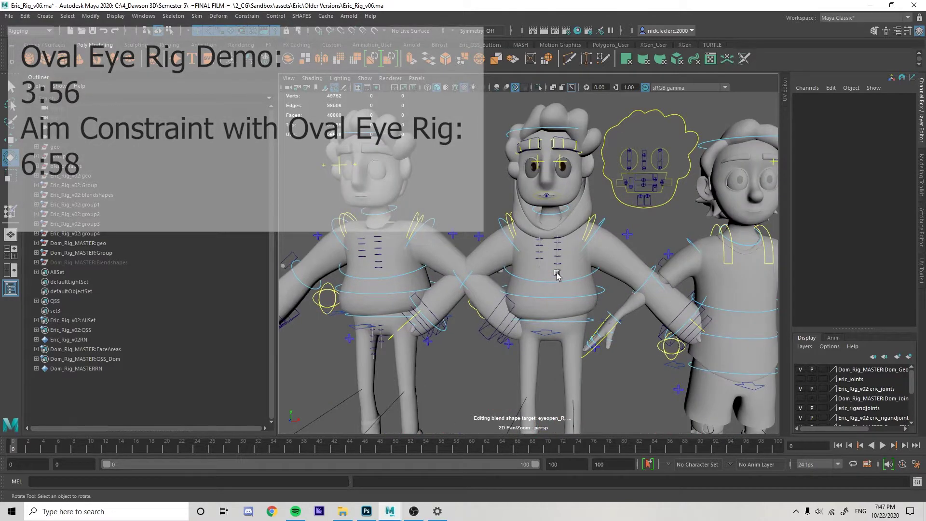
alt+middle_drag(371, 192, 474, 237)
mouse_move(473, 237)
alt+right_down()
mouse_move(517, 238)
mouse_move(458, 242)
alt+right_up()
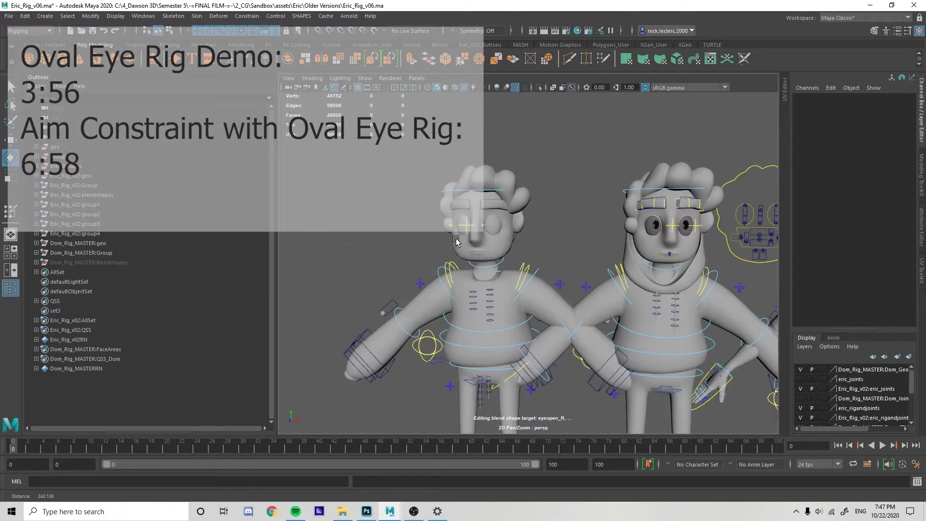
alt+middle_drag(718, 241, 381, 248)
alt+right_drag(381, 248, 550, 259)
alt+middle_drag(550, 258, 606, 277)
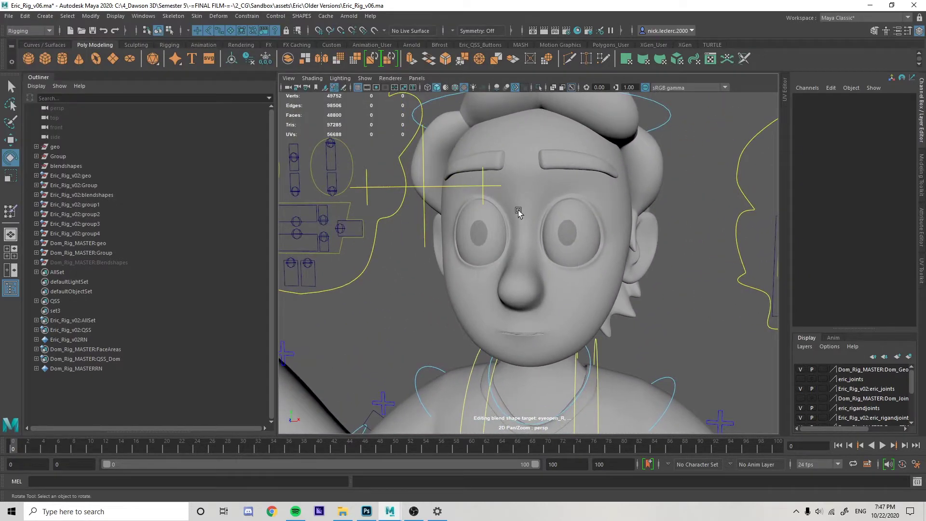
Step: Select the left eye aim control of the Dom rig and move it around to test how the eye follows
click(494, 187)
key(w)
alt+drag(542, 231, 537, 239)
alt+middle_drag(537, 240, 562, 246)
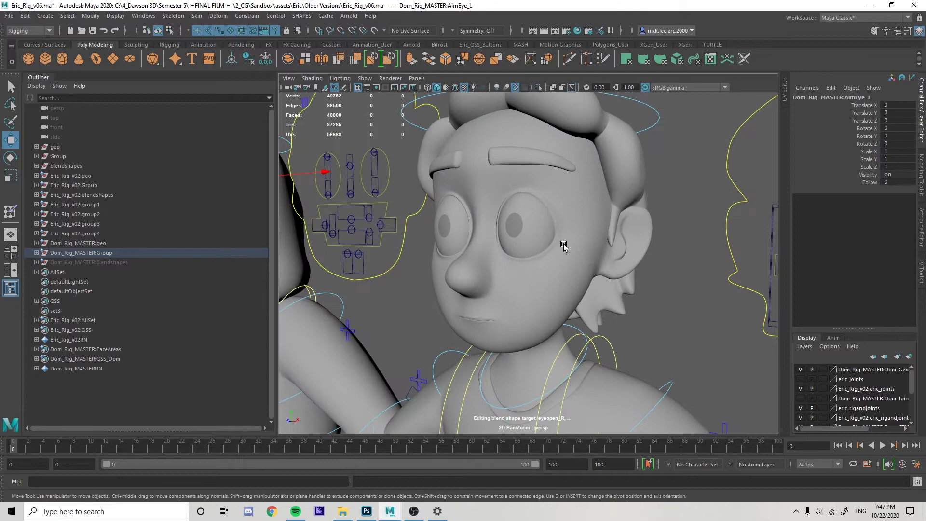
alt+right_drag(562, 246, 604, 248)
alt+drag(603, 249, 635, 251)
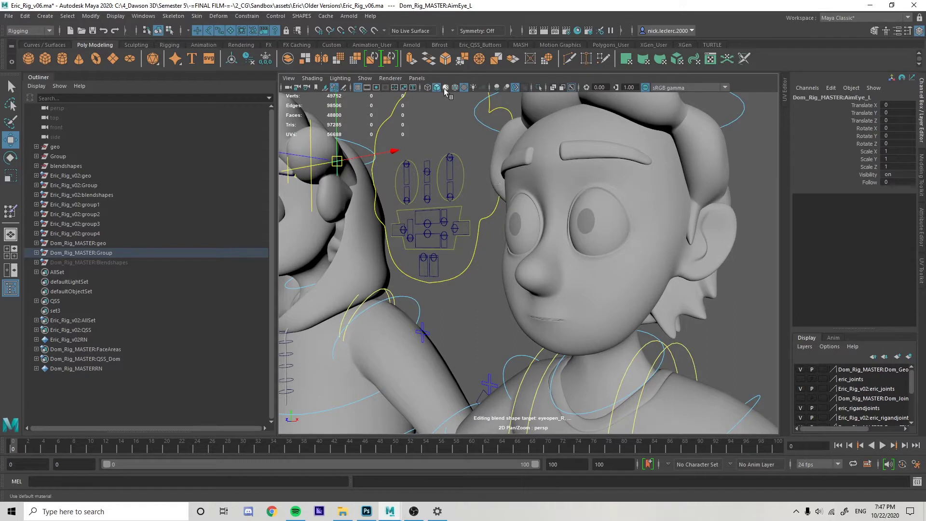
drag(338, 162, 367, 200)
drag(473, 363, 375, 99)
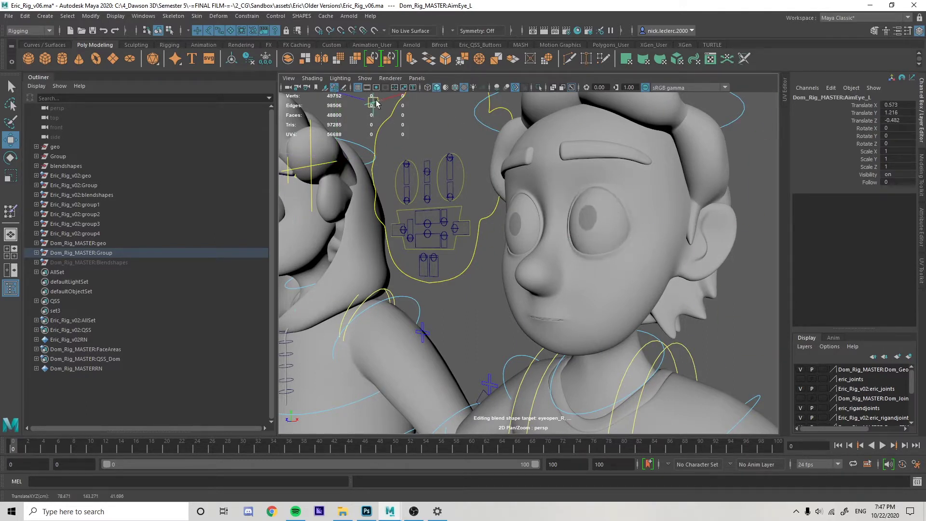
Step: Move the Dom rig's left eye aim control with wireframe on shaded displayed, undoing the moves and hiding the wireframe to finish
click(454, 87)
drag(374, 102, 706, 186)
middle_drag(707, 186, 659, 224)
drag(659, 222, 540, 173)
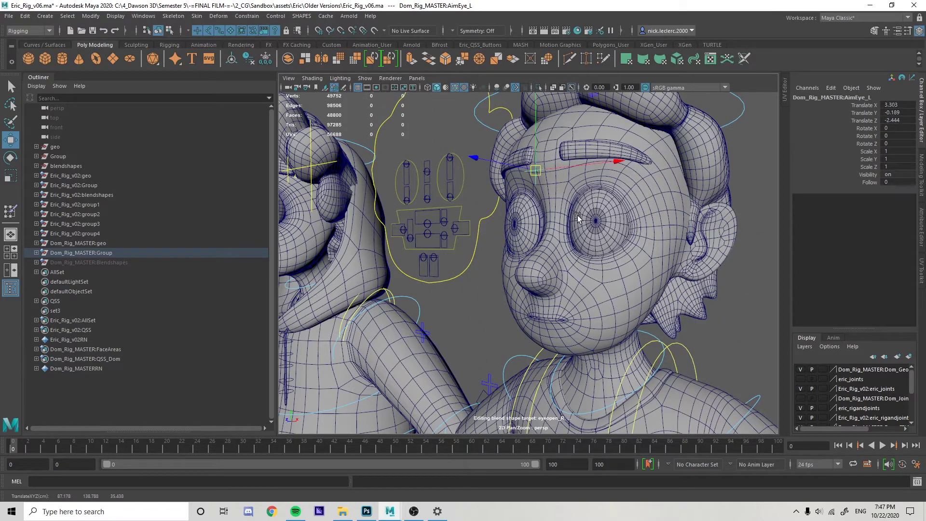
key(ctrl+z)
key(ctrl+z)
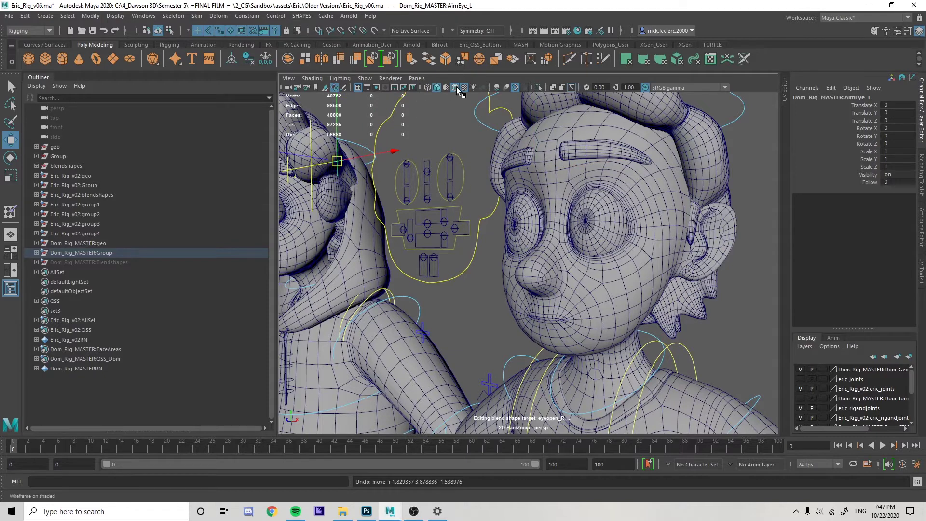
click(456, 87)
Step: Test the left eye aim control of Eric_Rig_v02 by moving it down and away from the face, and undo the move
mouse_move(430, 291)
alt+middle_down()
mouse_move(591, 322)
mouse_move(694, 327)
alt+middle_up()
scroll(453, 302, down, 3)
scroll(569, 295, up, 5)
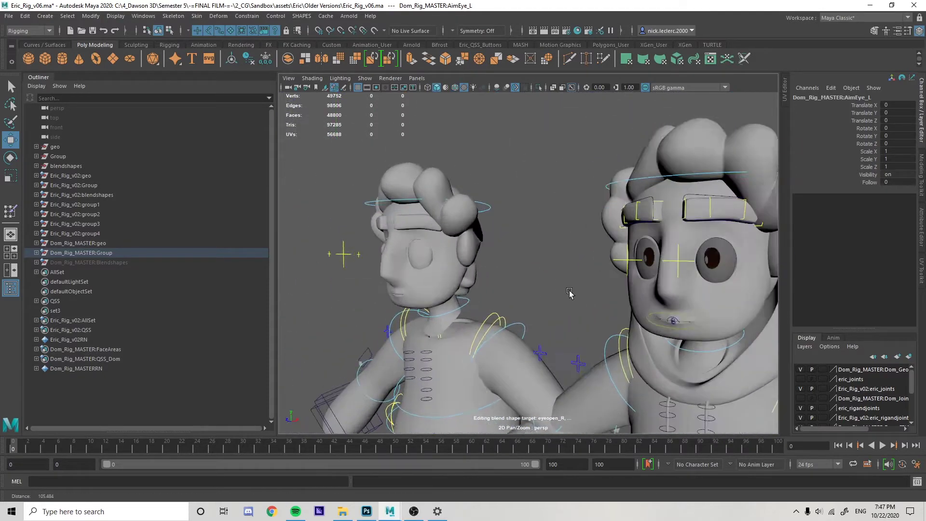
alt+middle_drag(487, 295, 354, 275)
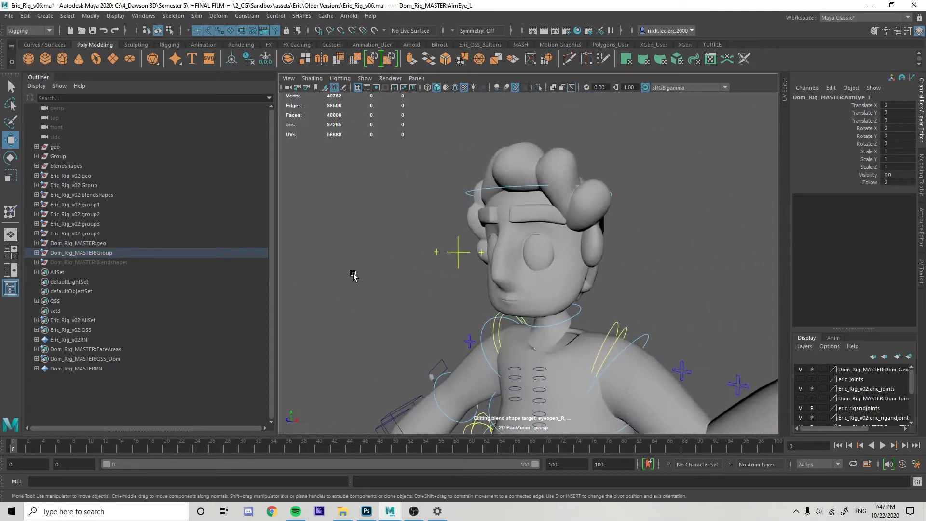
click(480, 251)
scroll(517, 284, up, 6)
scroll(530, 294, down, 4)
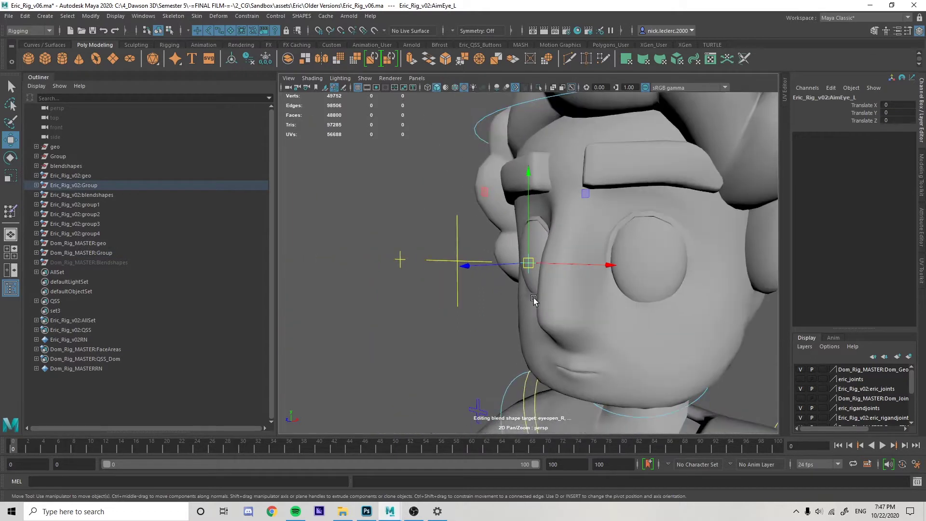
alt+drag(533, 298, 556, 304)
alt+middle_drag(555, 303, 543, 278)
alt+drag(543, 278, 620, 285)
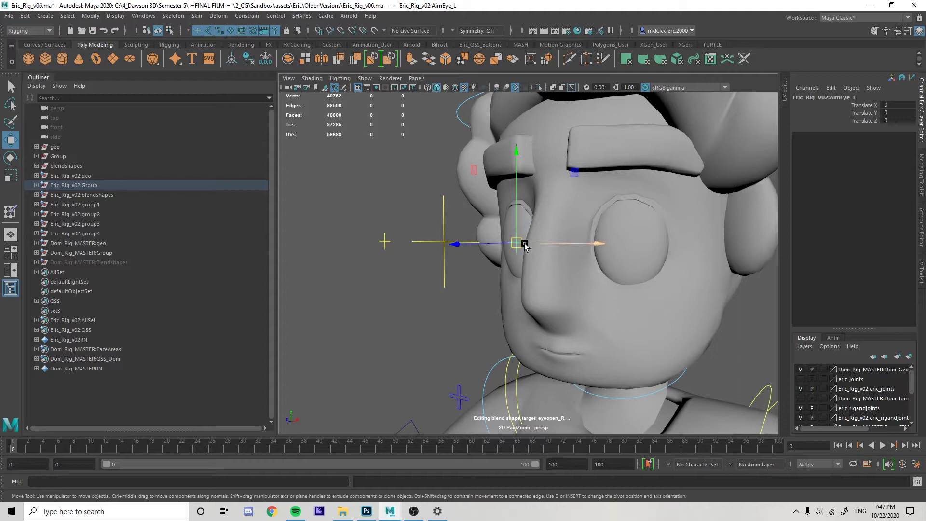
drag(515, 244, 463, 316)
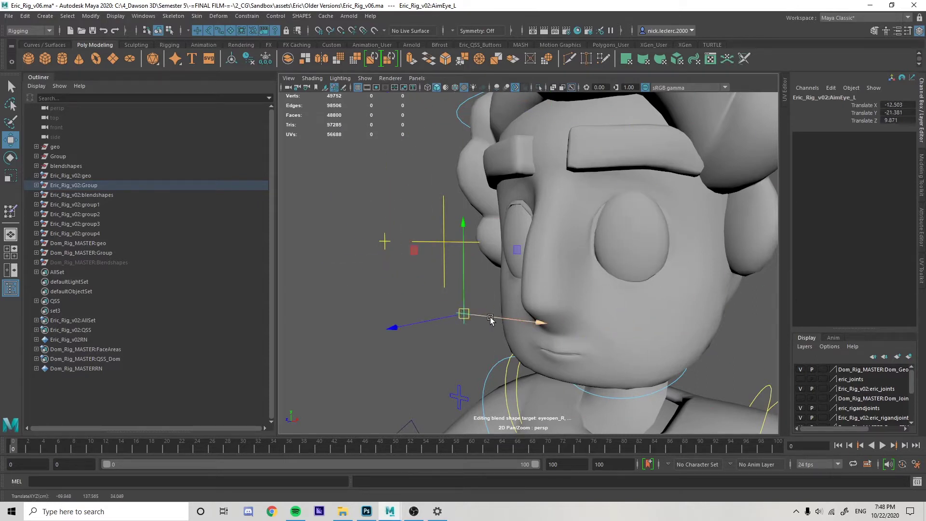
key(ctrl+z)
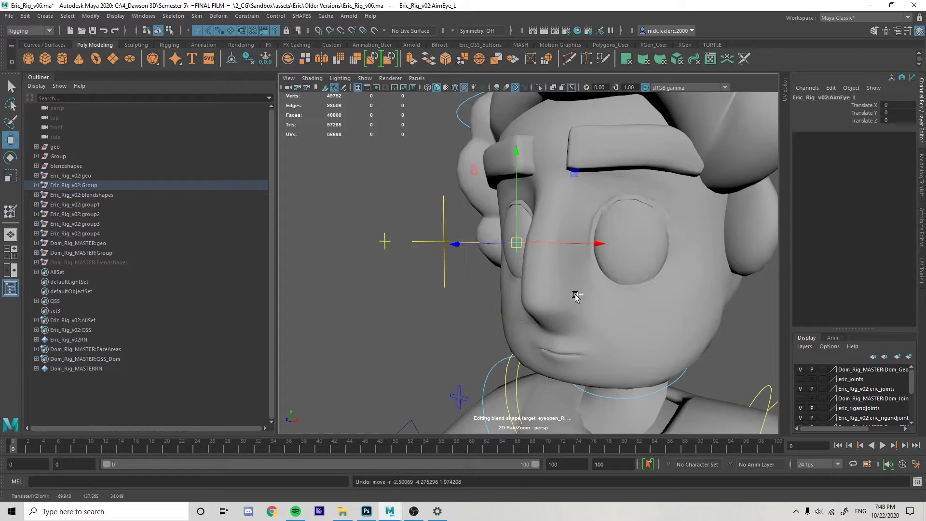
Step: Try moving the right eye aim control of the middle Eric rig, and undo the move
alt+middle_drag(643, 285, 423, 296)
alt+drag(423, 298, 513, 227)
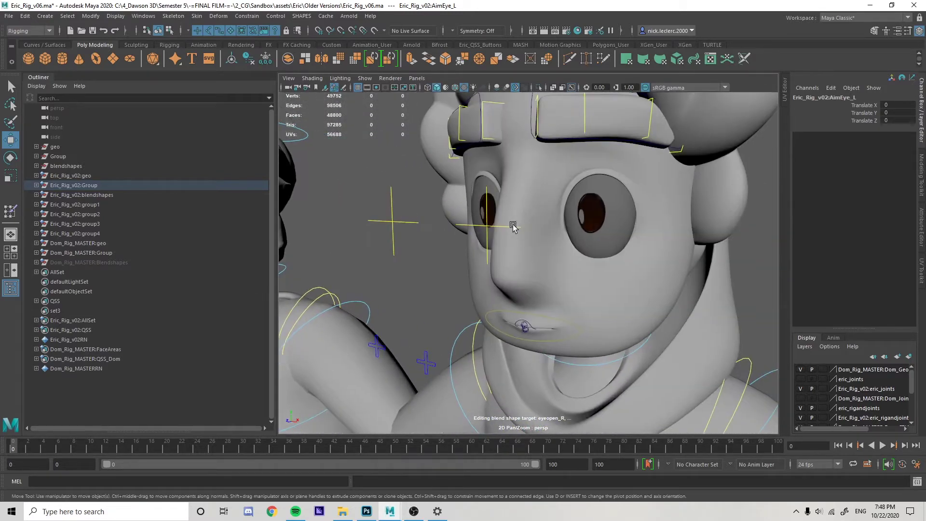
click(393, 222)
alt+middle_drag(393, 223, 442, 242)
drag(442, 242, 574, 294)
key(ctrl+z)
Step: Move the middle character's AimEye_R control below and above the eye, leaving it at about X 6.26, Y 0.09, Z 0.68
scroll(513, 284, down, 3)
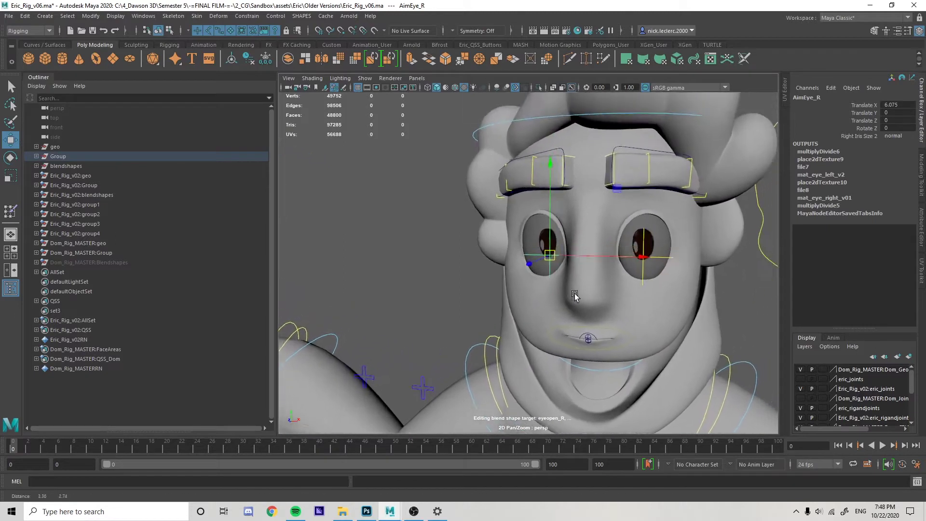
alt+right_drag(574, 293, 595, 295)
drag(543, 273, 561, 294)
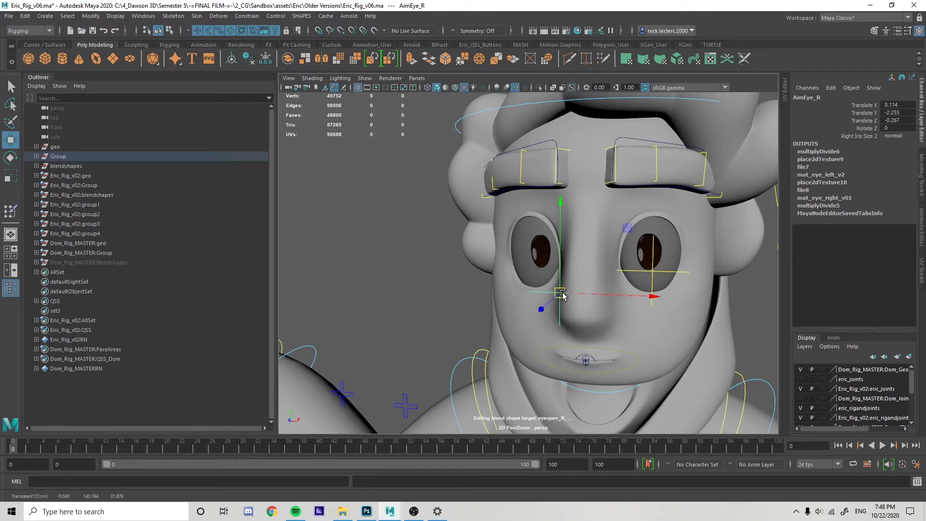
drag(563, 296, 547, 191)
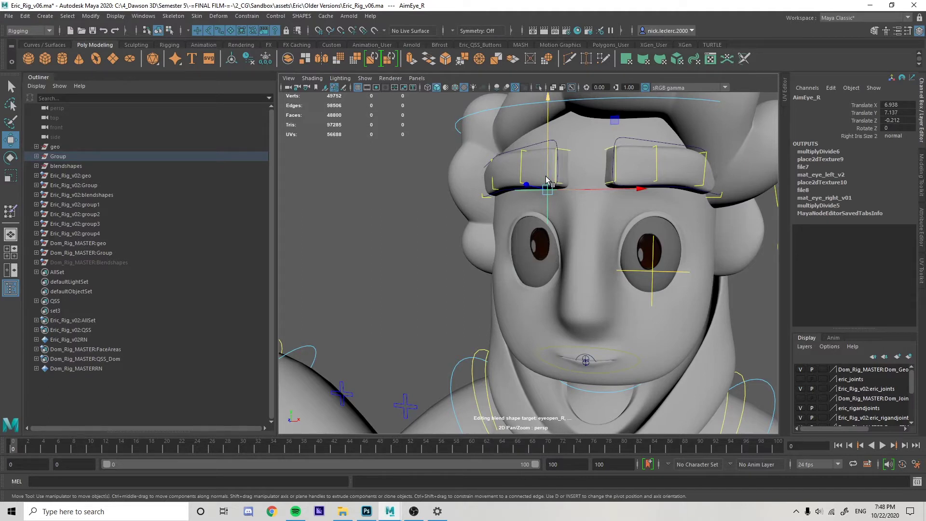
drag(548, 189, 660, 271)
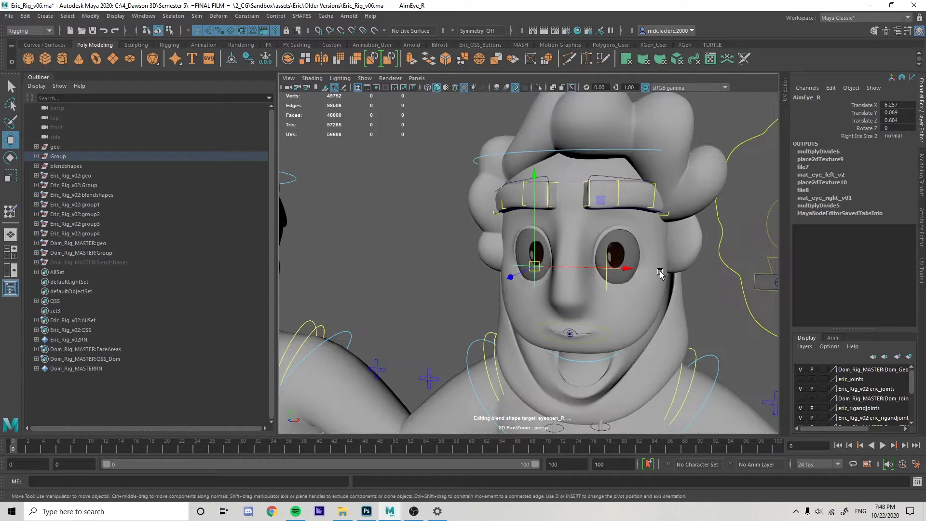
Step: Rotate the middle character's FKHead_M head control to test how the eyes react, undoing each rotation
click(633, 149)
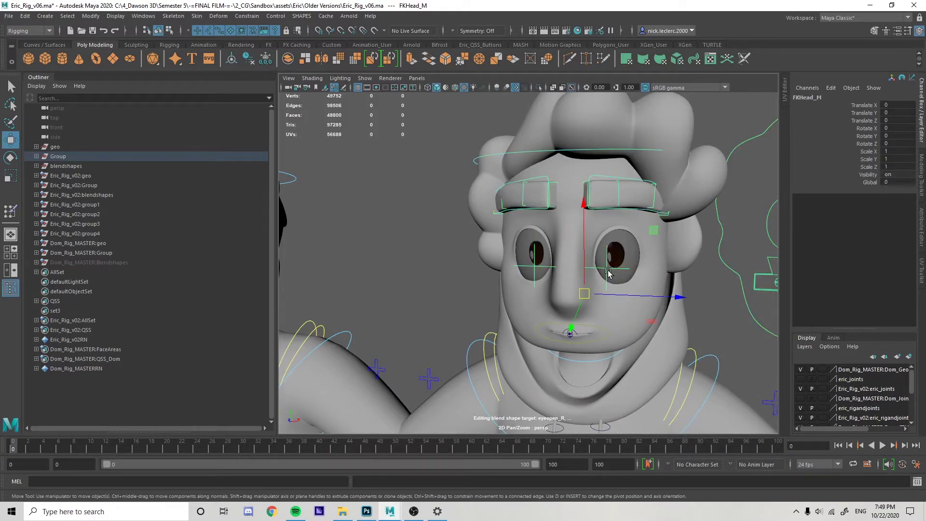
key(e)
mouse_move(608, 274)
mouse_down()
mouse_move(617, 270)
mouse_move(571, 289)
mouse_move(589, 260)
mouse_move(604, 296)
mouse_move(630, 289)
mouse_move(620, 258)
mouse_move(592, 235)
mouse_move(598, 263)
mouse_move(604, 258)
mouse_up()
key(ctrl+z)
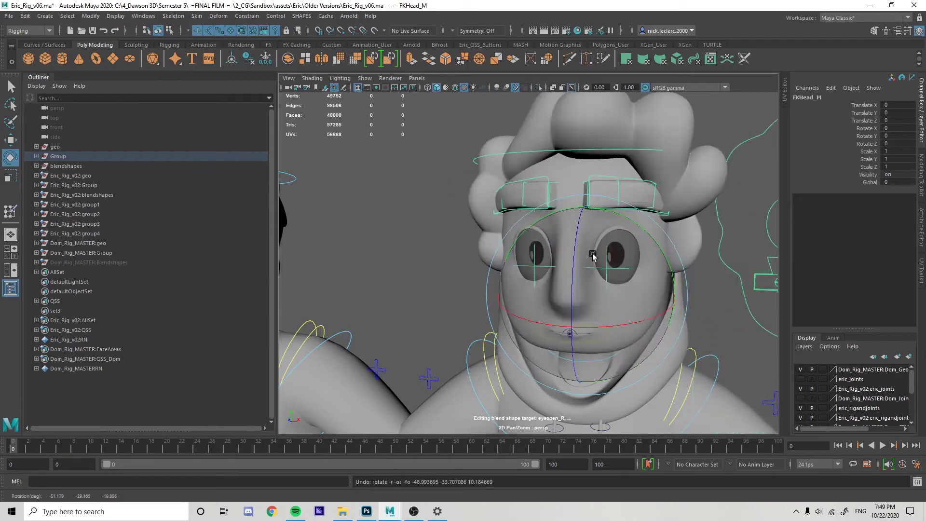
drag(645, 237, 637, 324)
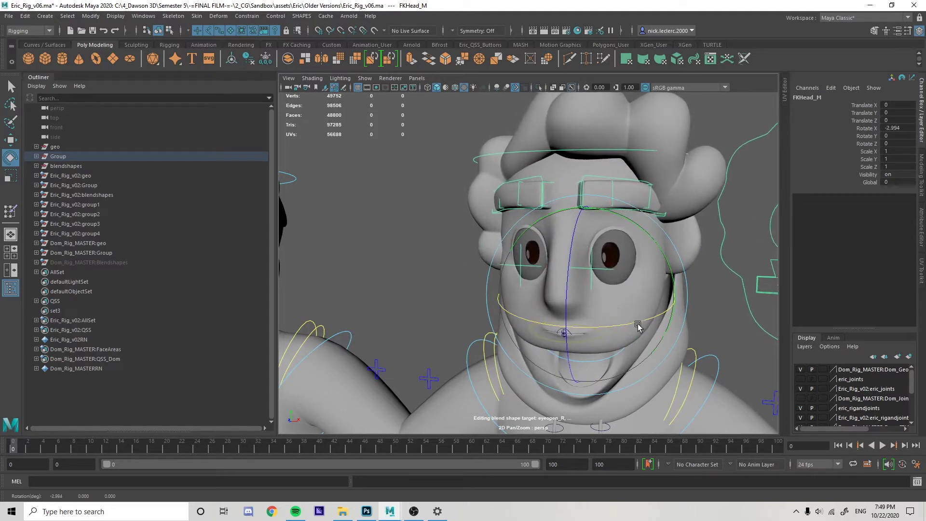
key(ctrl+z)
Step: Select the middle character's right eye mesh and examine its oval shape and iris texture up close
scroll(628, 306, up, 5)
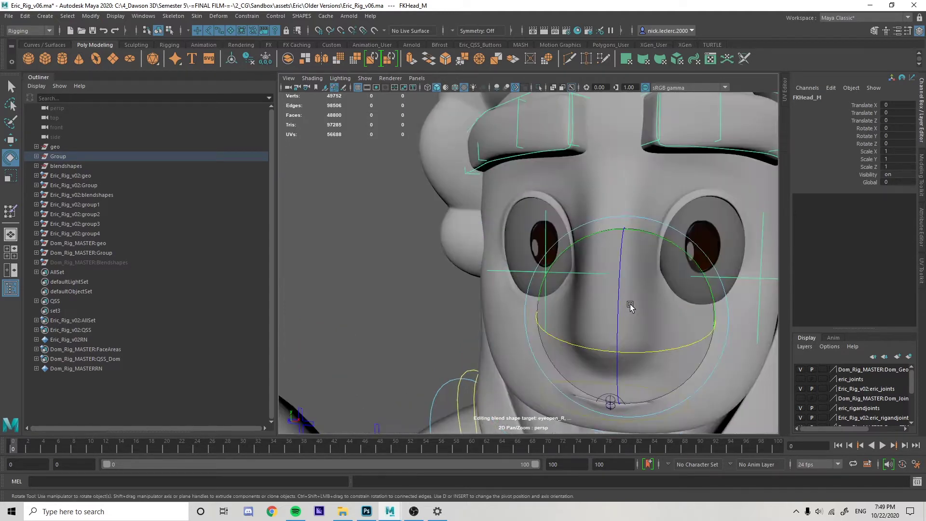
key(w)
scroll(536, 252, up, 2)
click(575, 282)
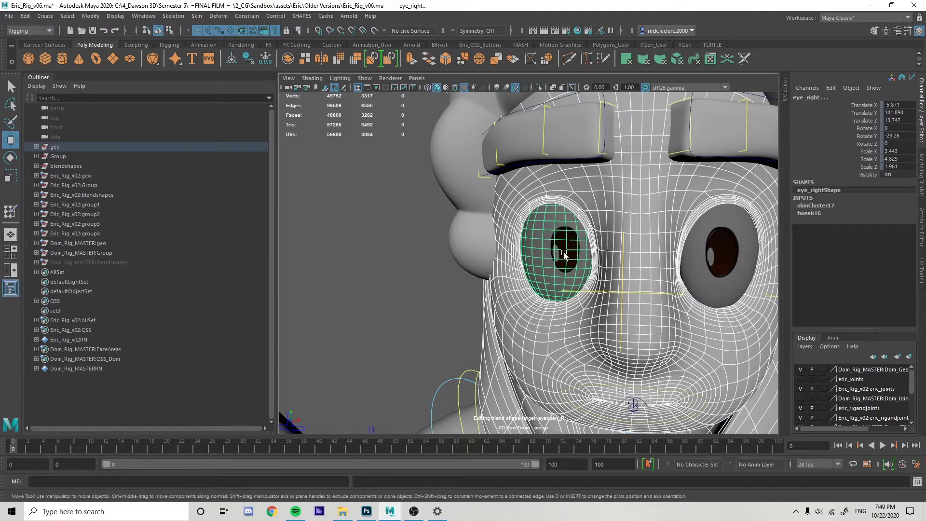
scroll(564, 254, up, 2)
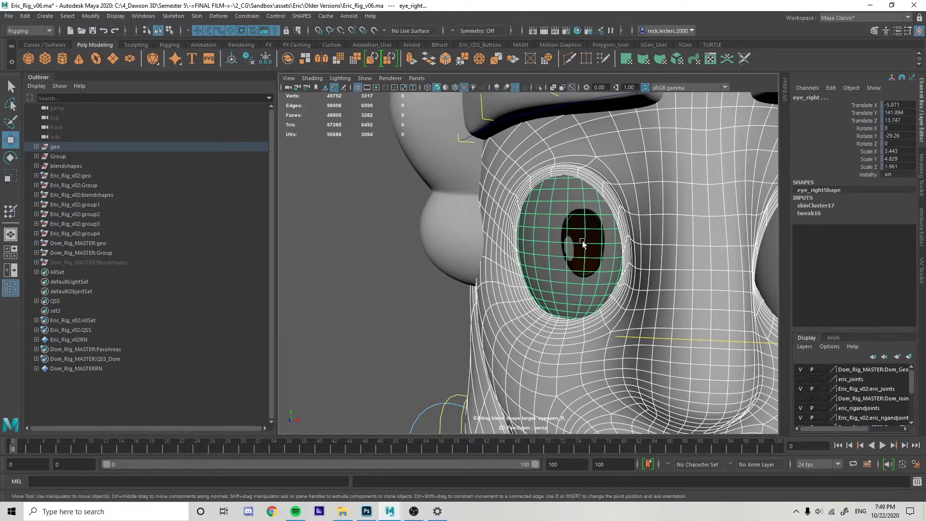
alt+drag(681, 320, 614, 304)
alt+right_drag(615, 304, 653, 300)
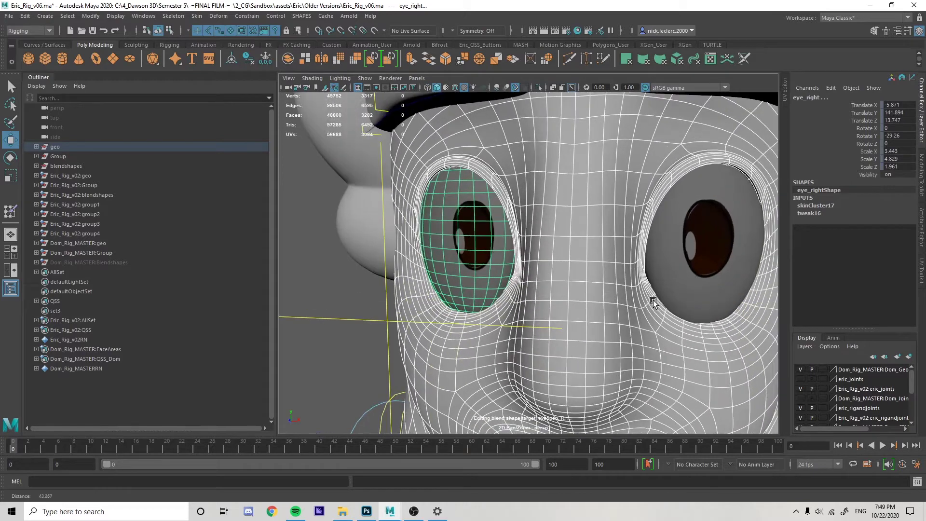
Step: Change Right Iris Size 2 on the middle character's AimEye_R control to small and finally to wide
click(394, 326)
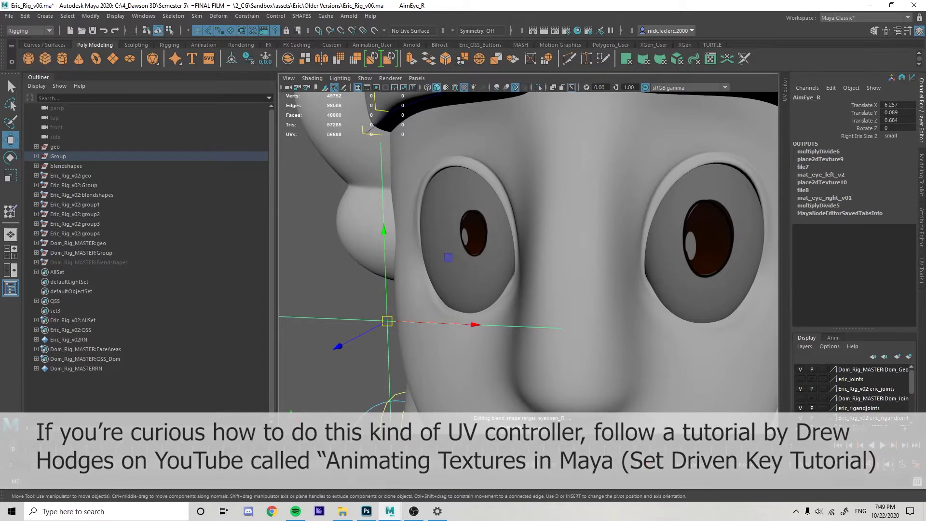
scroll(609, 237, down, 4)
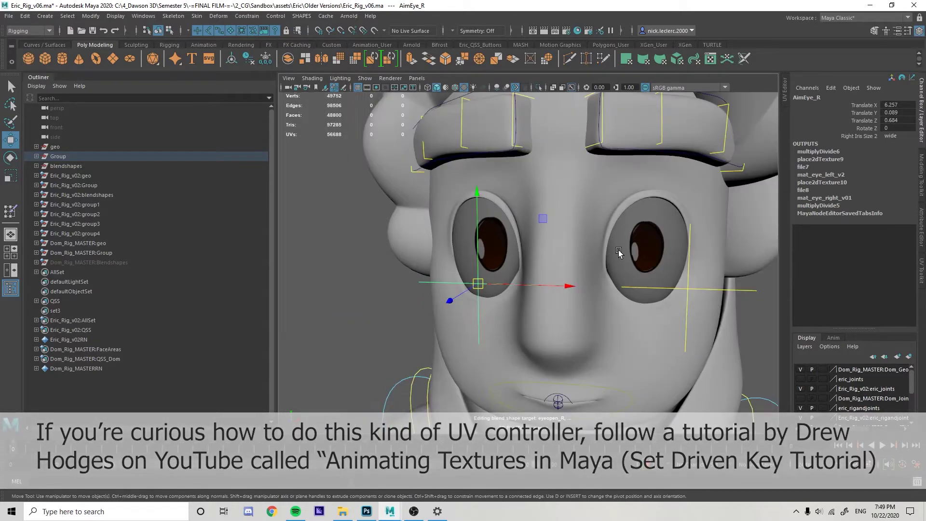
scroll(672, 236, down, 3)
scroll(672, 235, up, 3)
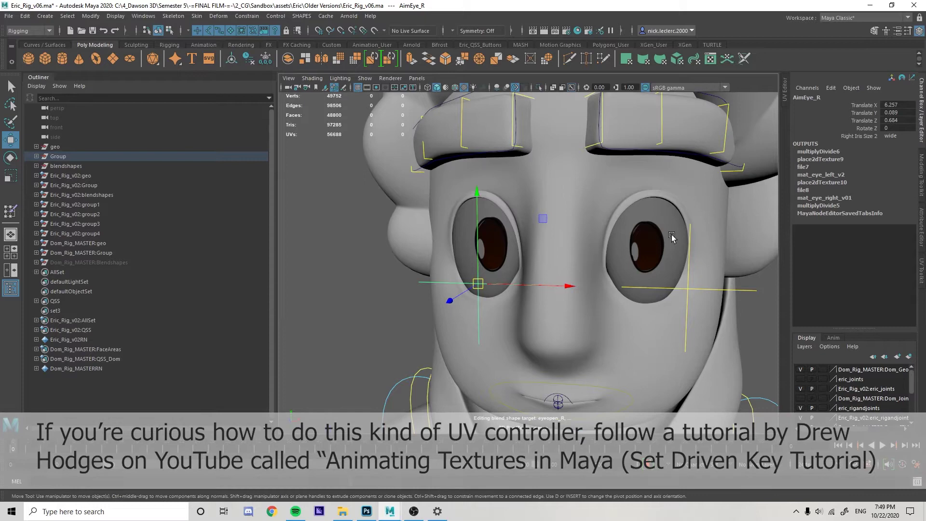
alt+drag(685, 270, 651, 260)
alt+right_drag(651, 261, 593, 265)
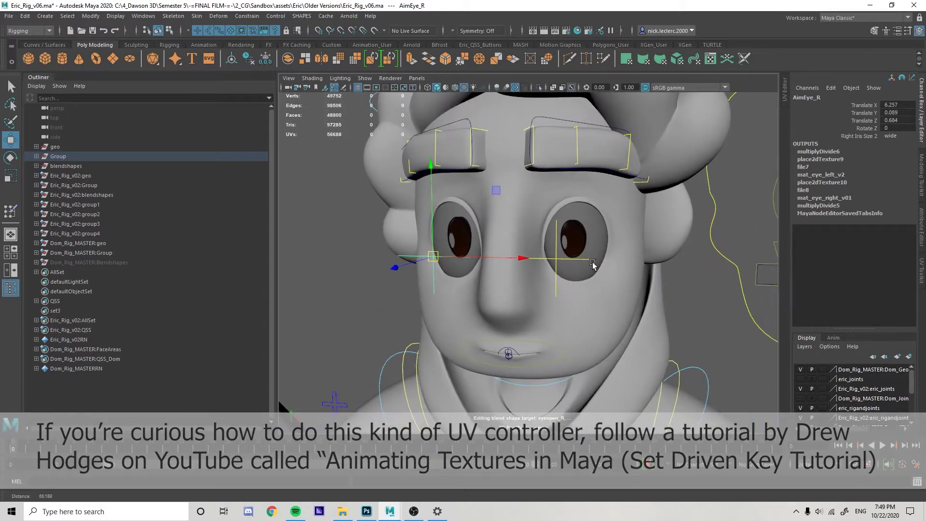
Step: Display wireframe on shaded and move the Dom rig's AimEye_M control to about X 1.24, Y 1.59, Z -0.35
alt+middle_drag(709, 253, 542, 281)
alt+middle_drag(714, 280, 429, 201)
alt+right_drag(466, 203, 431, 199)
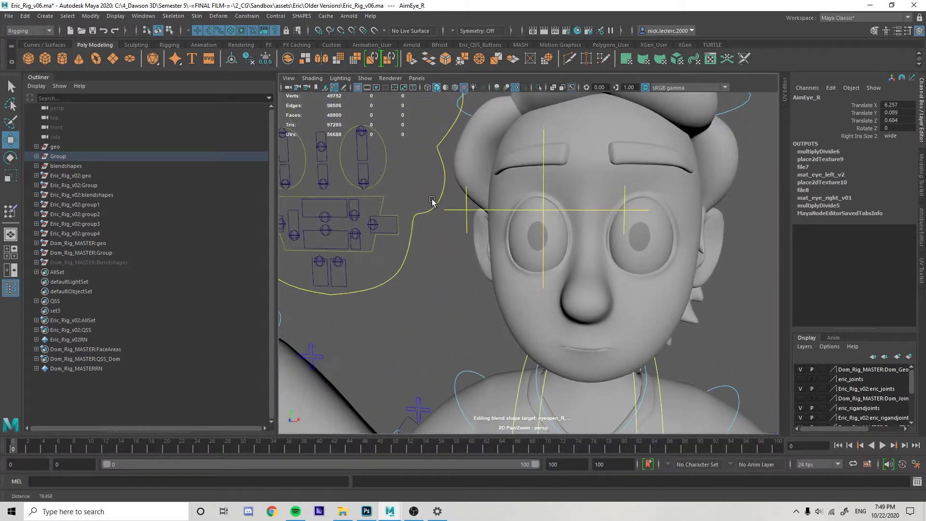
click(543, 212)
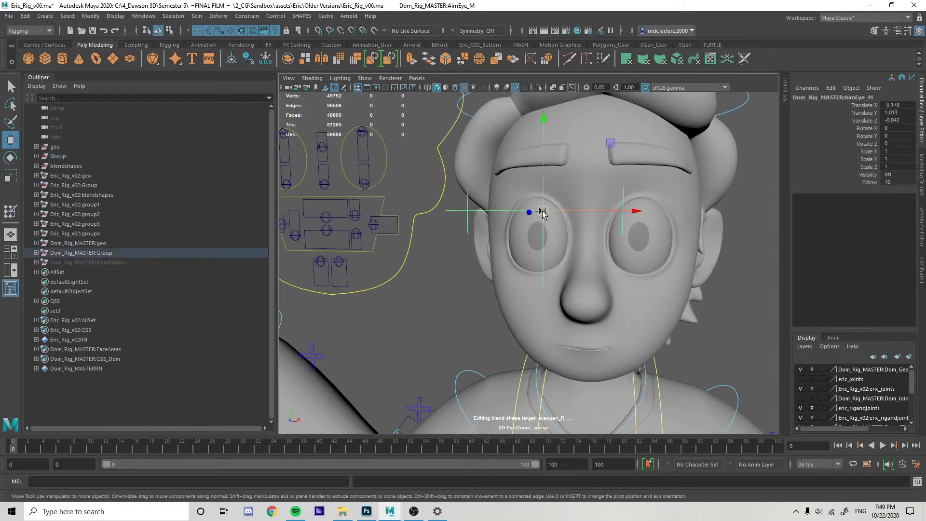
click(455, 87)
drag(538, 207, 659, 155)
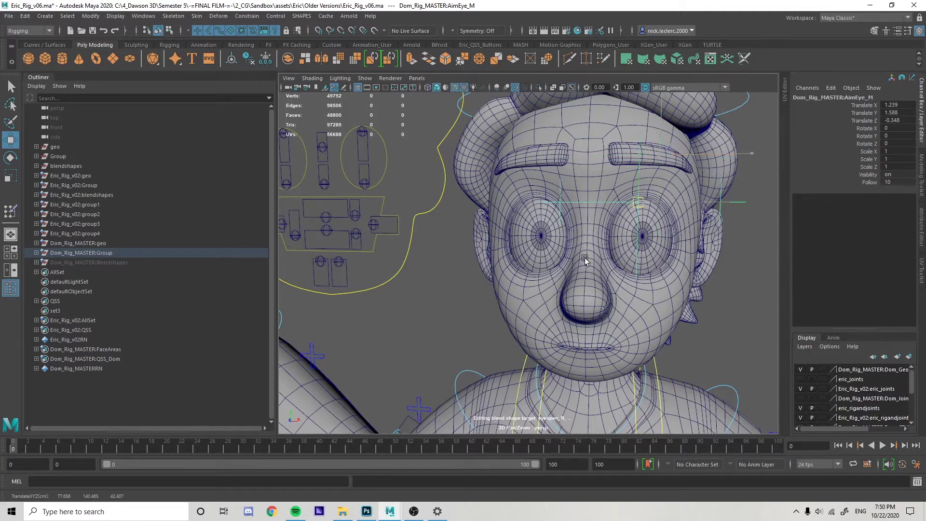
Step: Move the Dom rig's AimEye_M control around to test the eyes, ending at about X -0.195, Y 0.674, Z 0.056
middle_drag(585, 258, 574, 290)
alt+drag(579, 296, 569, 294)
key(super)
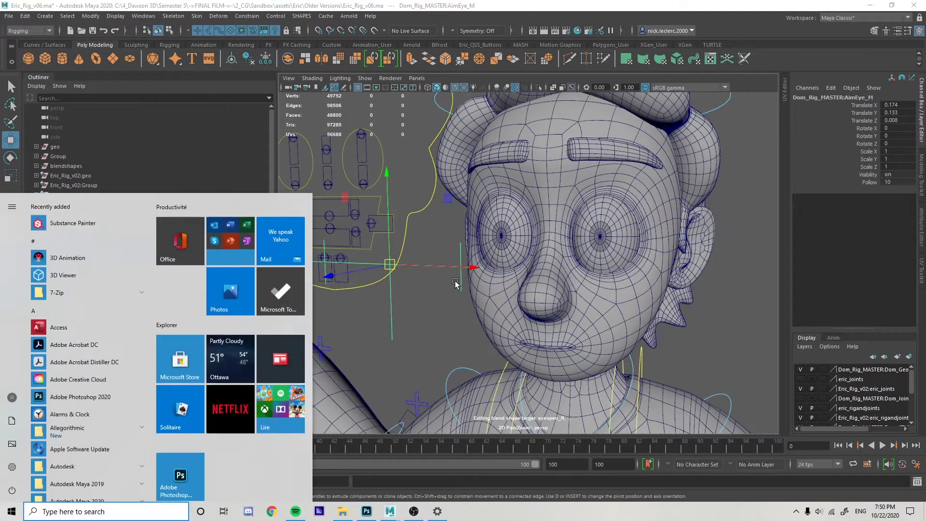
scroll(440, 282, down, 3)
drag(460, 265, 444, 244)
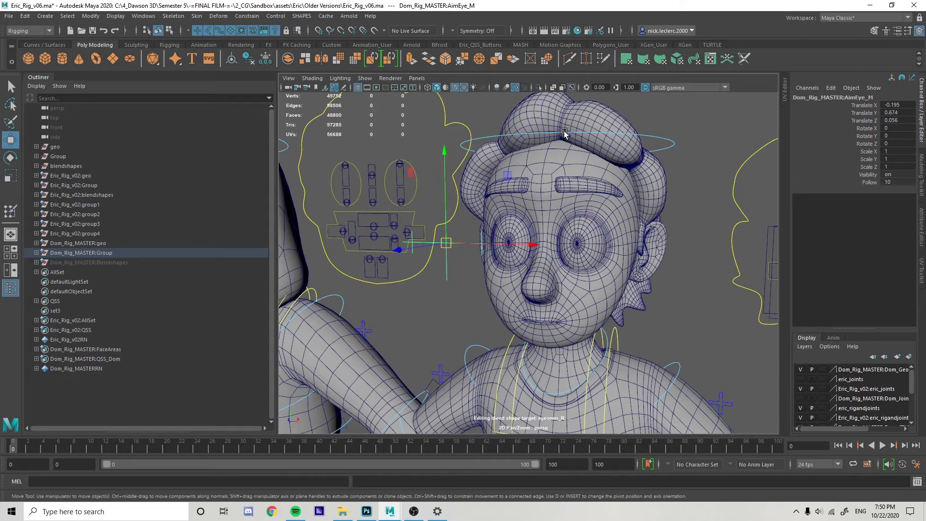
Step: Set the Follow attribute of the Dom rig's AimEye_M control to 0
click(564, 133)
click(448, 243)
drag(901, 183, 881, 183)
alt+drag(668, 202, 705, 200)
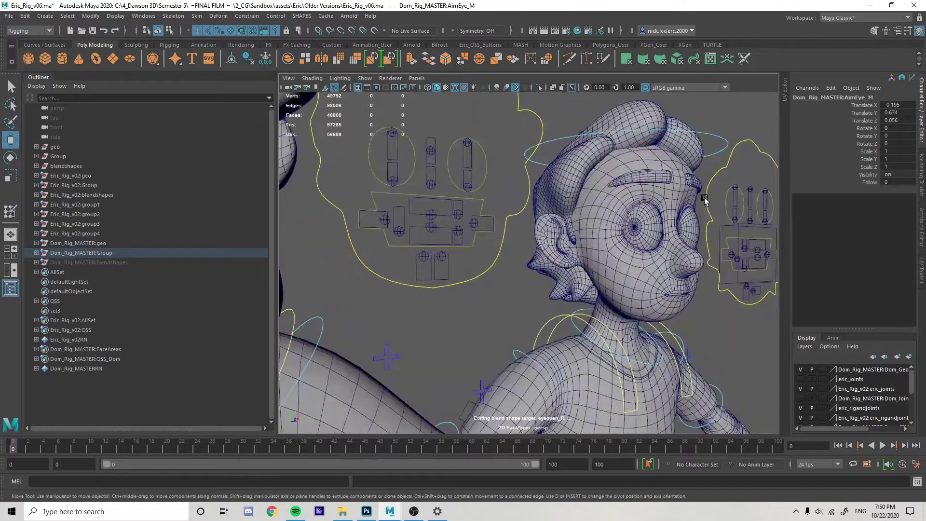
Step: Rotate the Dom rig's FKHead_M head control to about -11.8 in X to test how the eyes react
click(708, 134)
key(e)
drag(671, 301, 648, 309)
scroll(642, 229, up, 3)
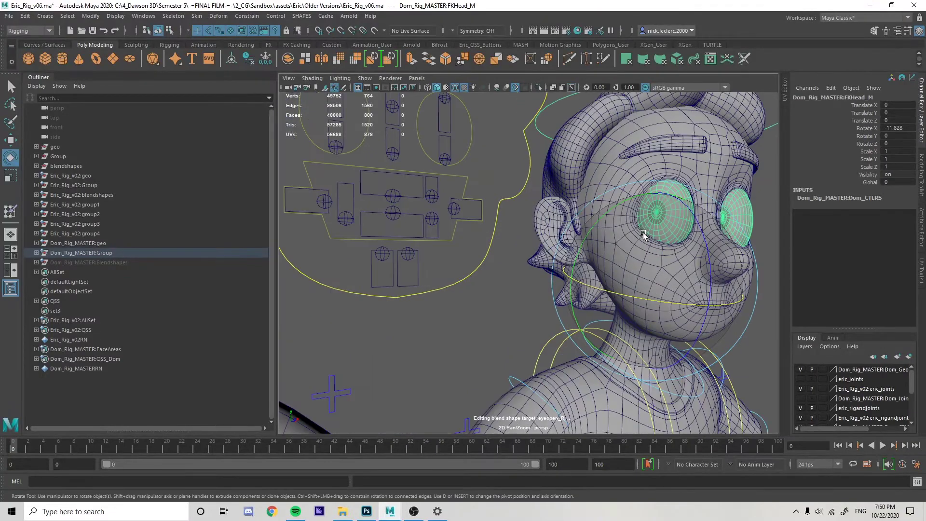
scroll(643, 236, down, 4)
scroll(644, 241, up, 2)
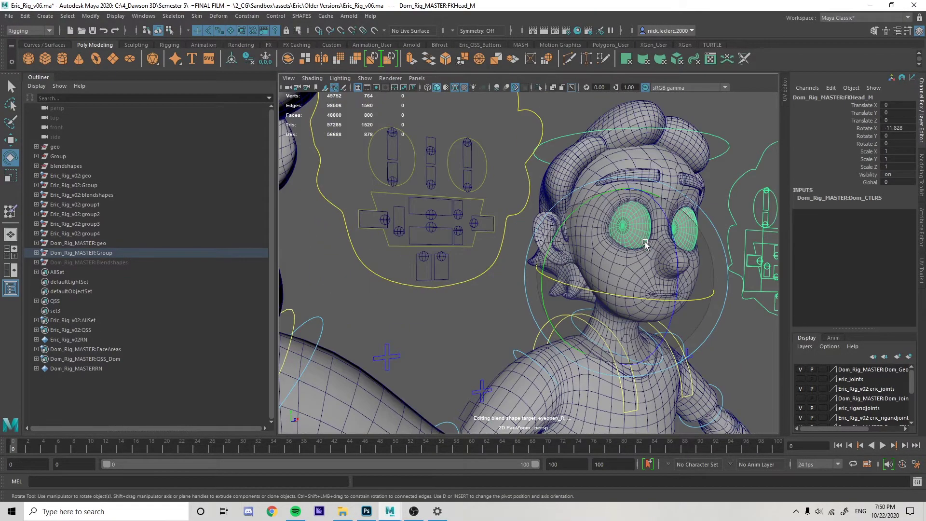
Step: Create a polygon sphere and two locators at the scene origin
scroll(644, 247, down, 5)
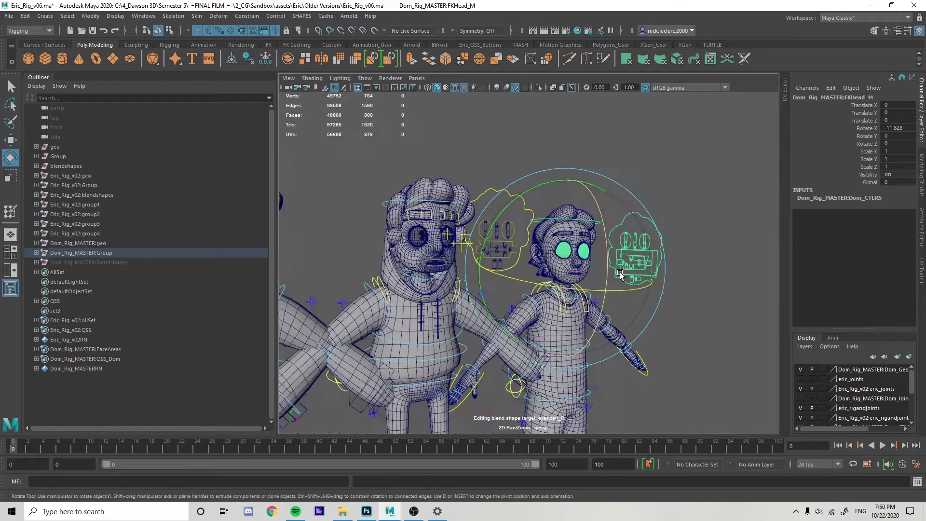
alt+middle_drag(481, 320, 590, 212)
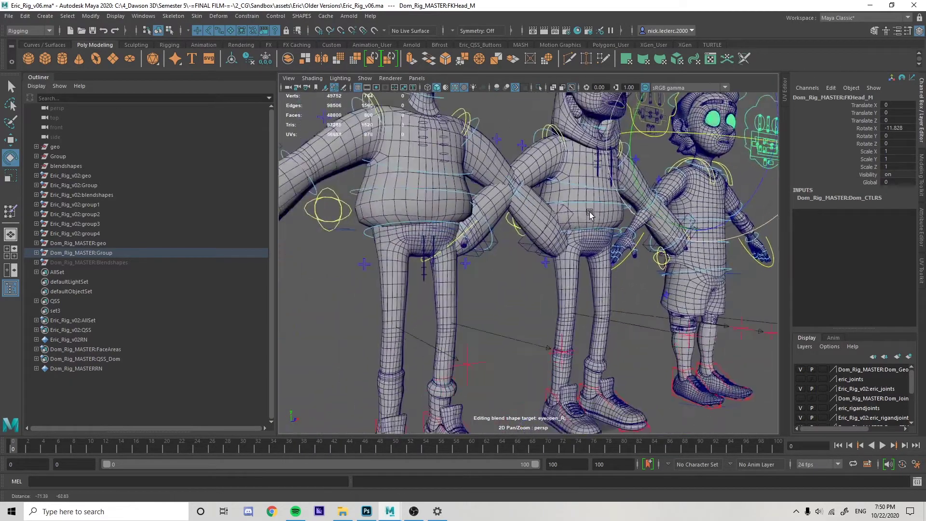
alt+drag(590, 212, 567, 265)
alt+middle_drag(567, 265, 508, 181)
alt+right_drag(508, 182, 551, 239)
alt+middle_drag(551, 239, 571, 213)
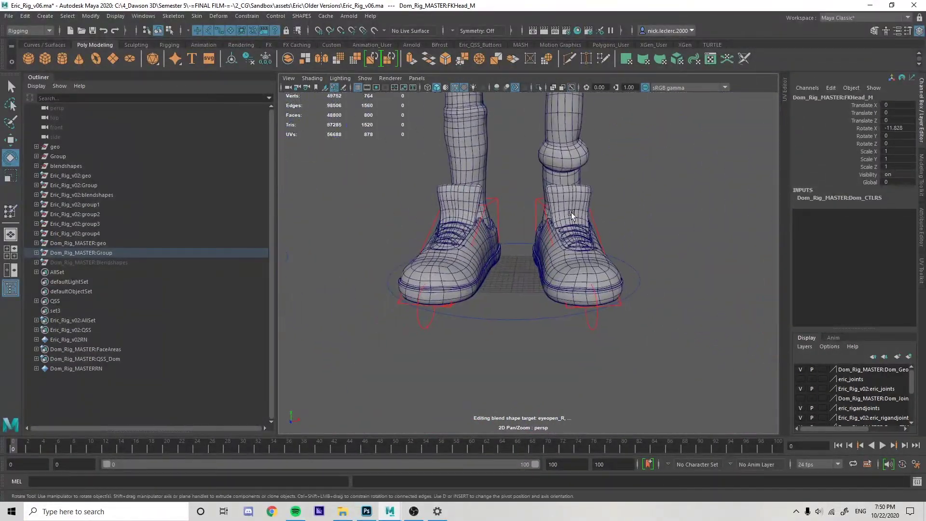
click(28, 58)
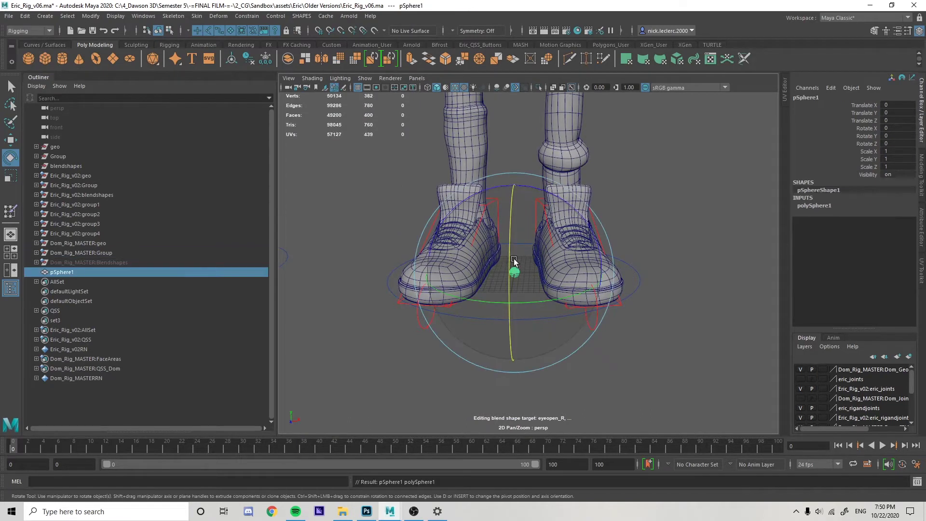
click(52, 17)
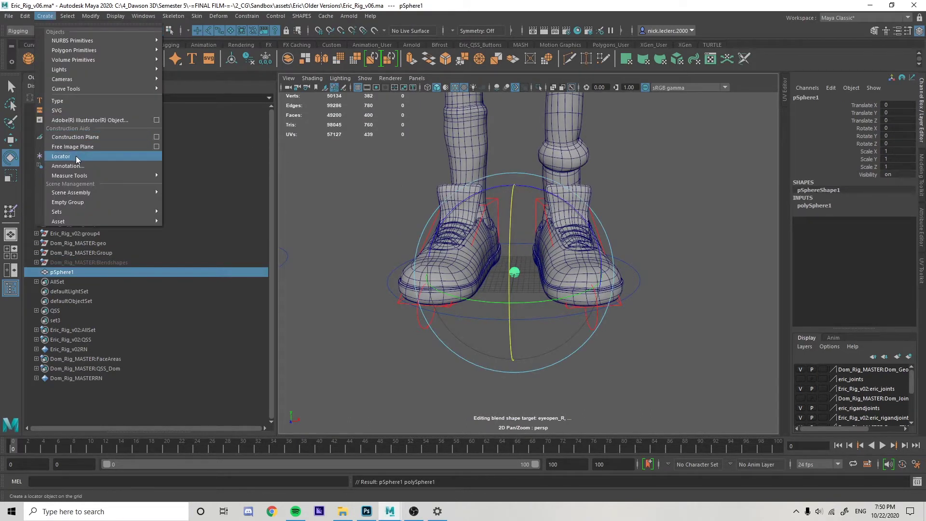
click(76, 156)
click(42, 18)
click(73, 155)
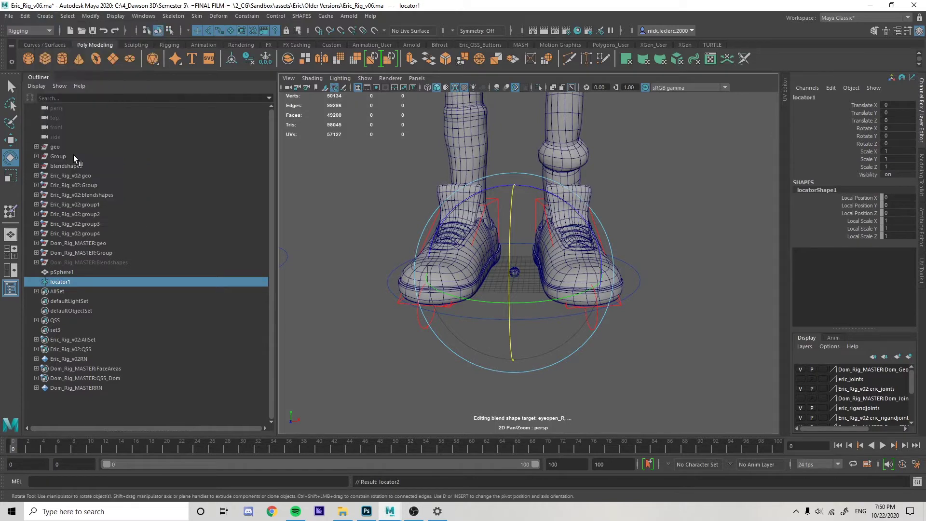
Step: Isolate the new sphere and both locators in the viewport and frame the sphere
key(f)
key(w)
drag(504, 269, 453, 342)
key(ctrl+1)
click(540, 306)
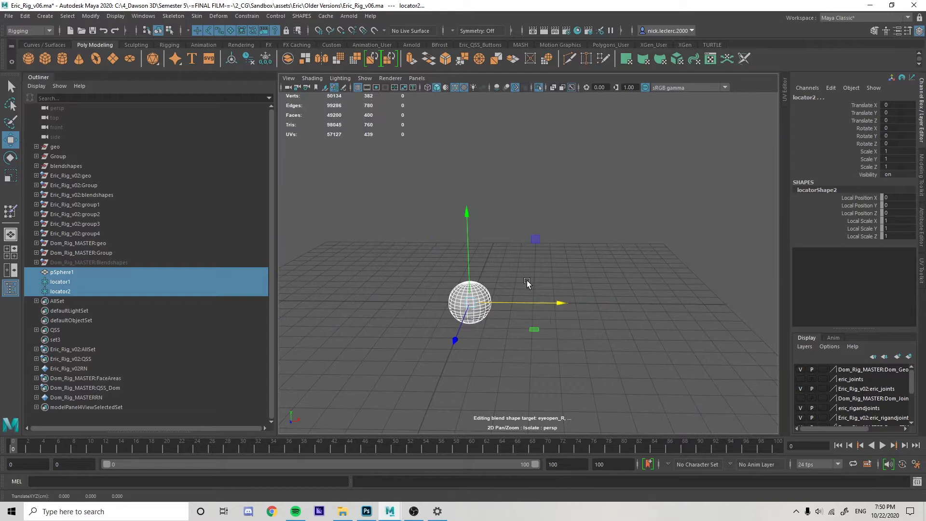
click(527, 283)
alt+middle_drag(527, 283, 591, 272)
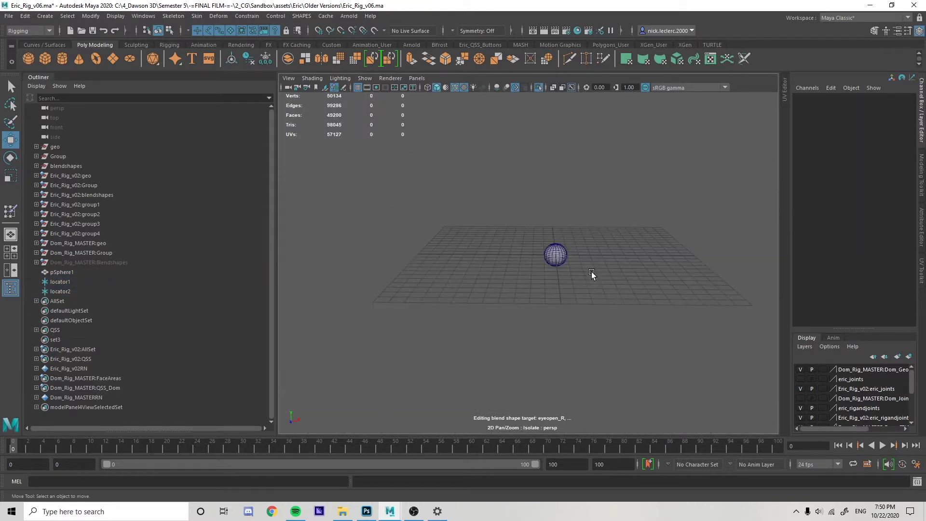
key(f)
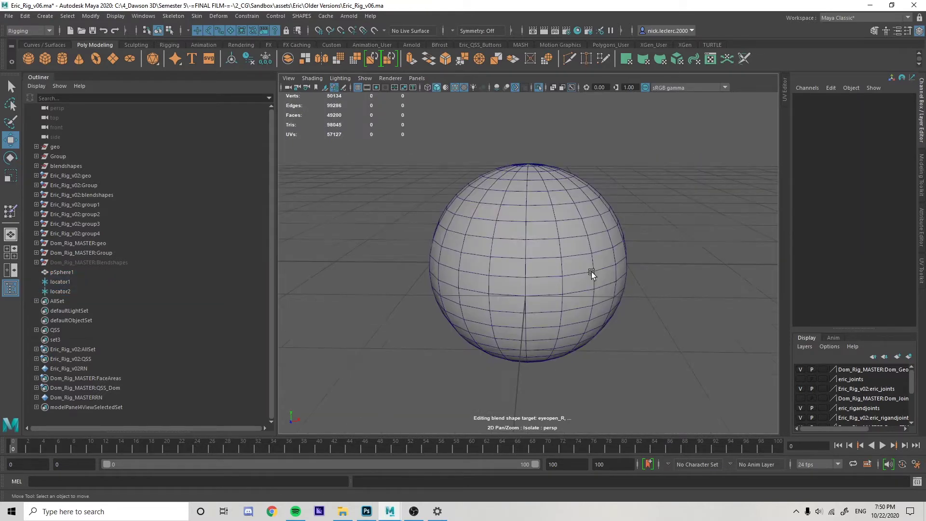
scroll(591, 271, down, 5)
alt+drag(591, 271, 247, 292)
Step: Rename the first locator Rotate and the second locator Scale
click(73, 272)
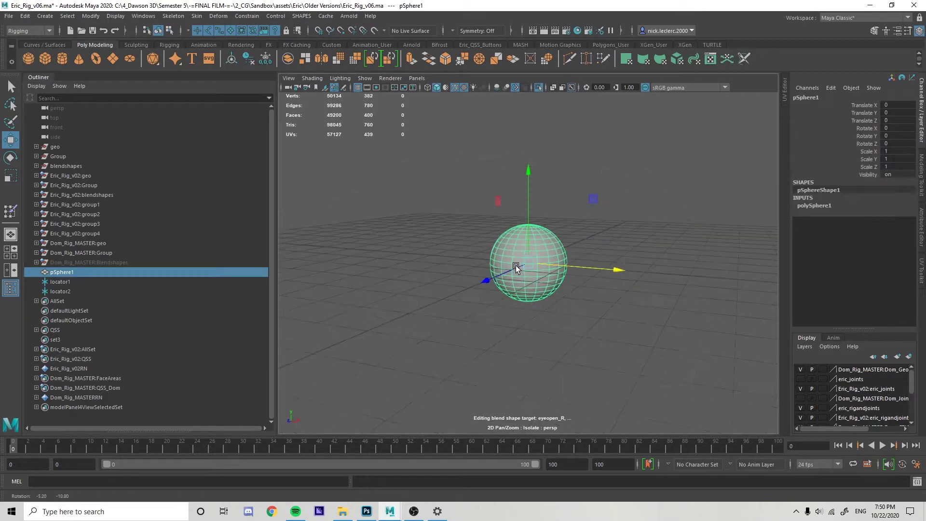
double_click(67, 284)
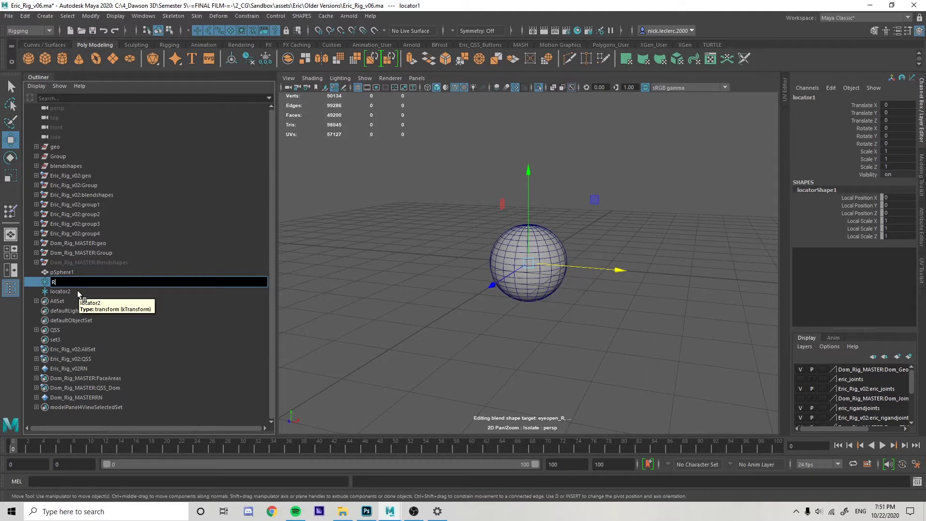
key(Return)
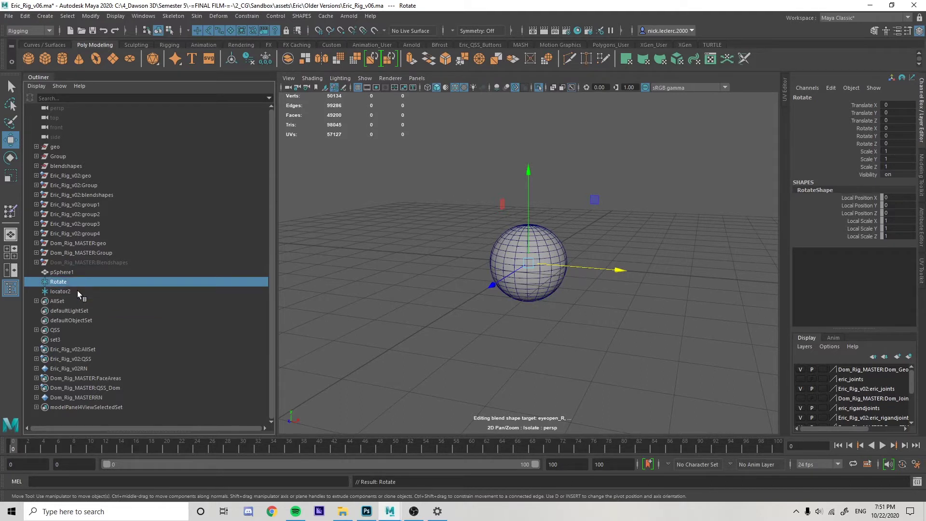
double_click(77, 291)
text(Scale)
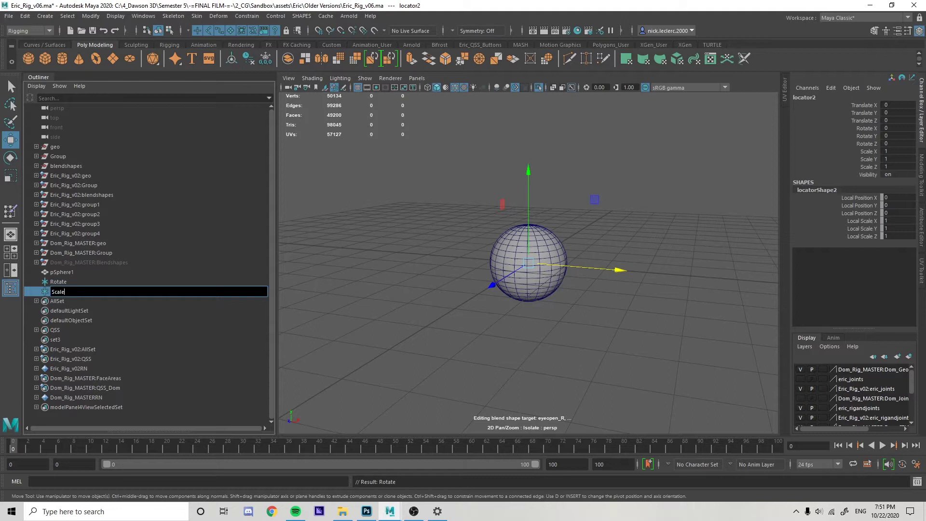
key(Return)
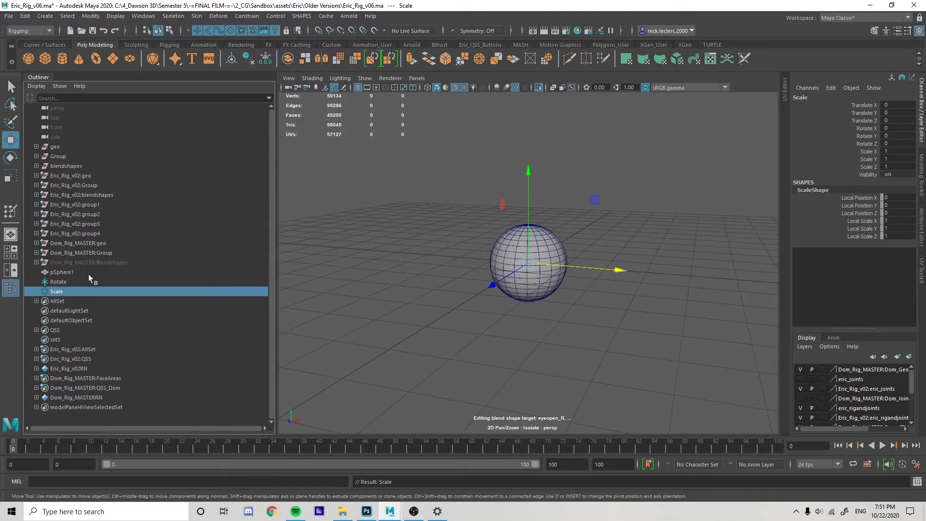
Step: Rename the polygon sphere Eye
click(59, 271)
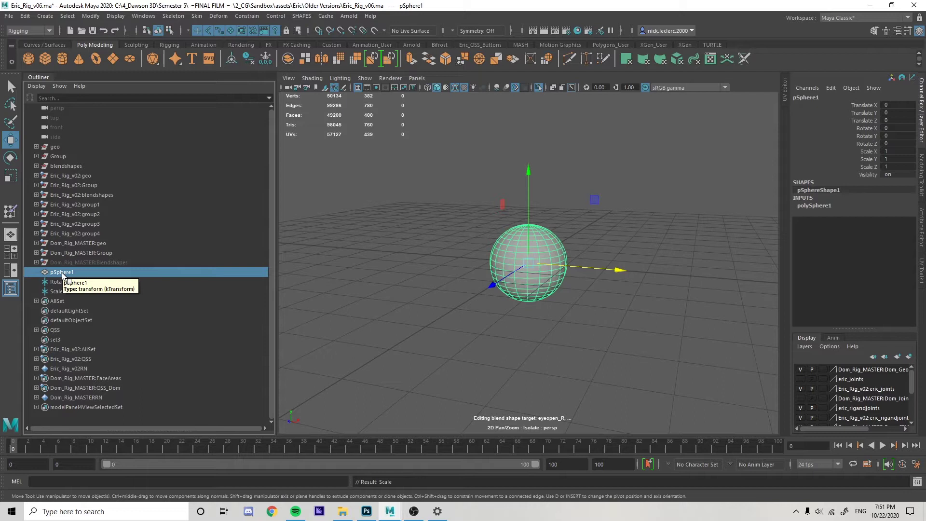
double_click(58, 272)
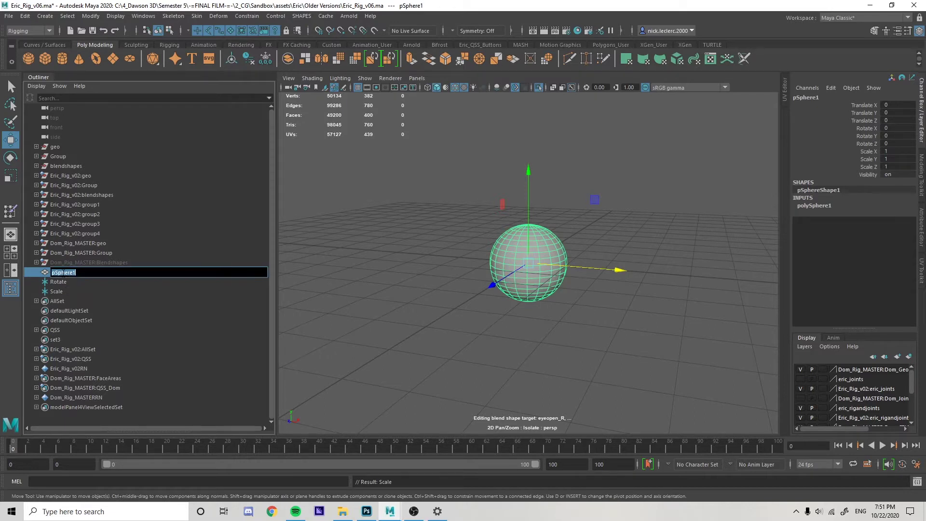
text(Eye)
key(Return)
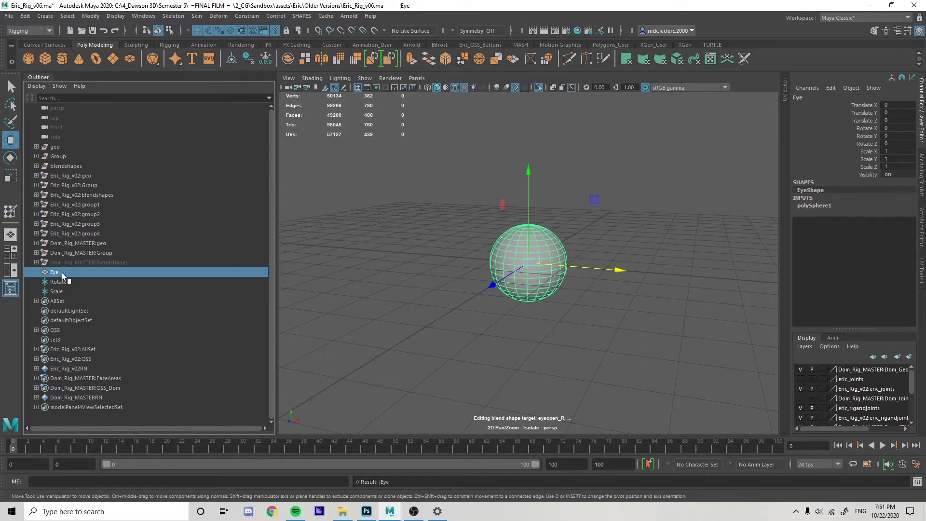
Step: Parent Eye under the Rotate locator and Rotate under Scale, and isolate this hierarchy in the viewport again
drag(62, 272, 70, 282)
click(65, 273)
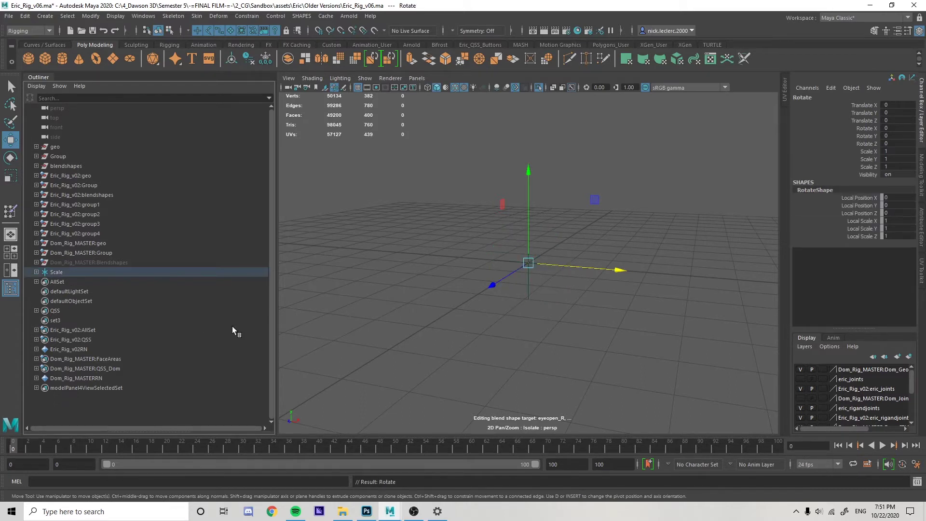
key(ctrl+1)
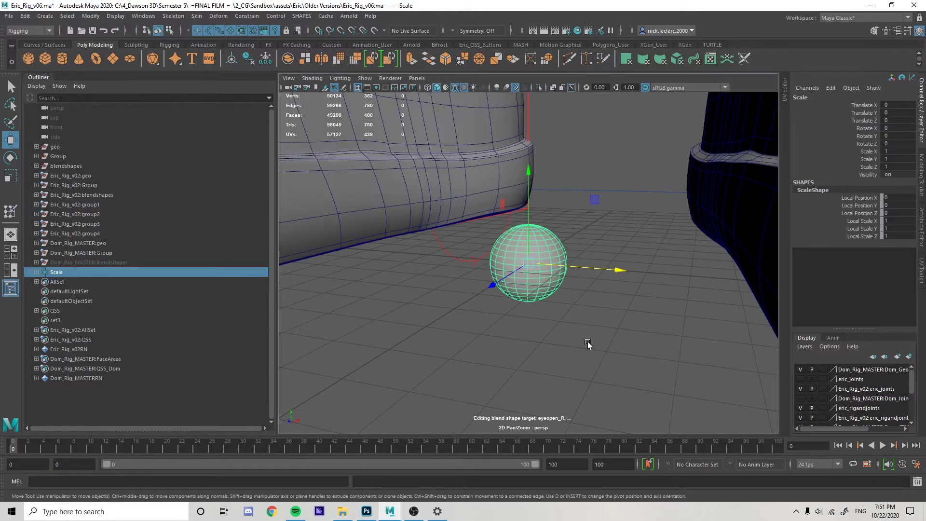
click(573, 344)
drag(576, 327, 470, 220)
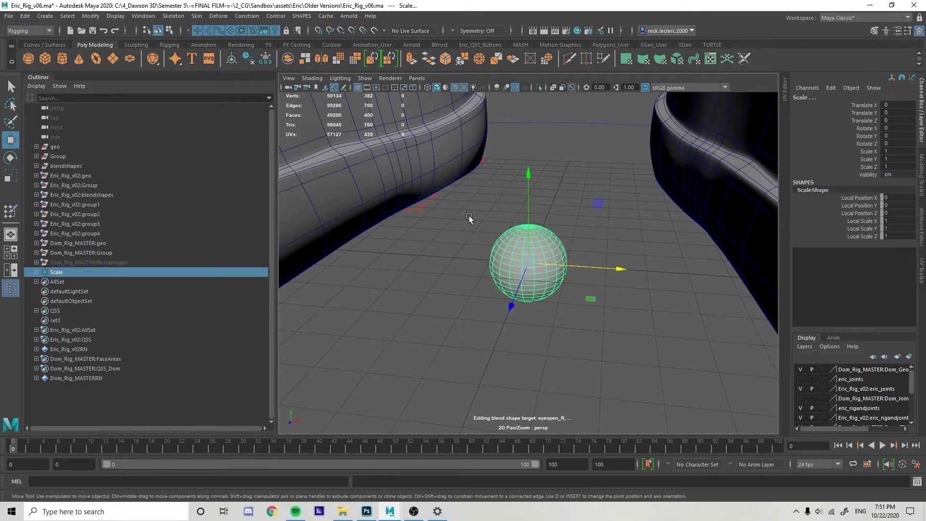
key(ctrl+1)
click(560, 342)
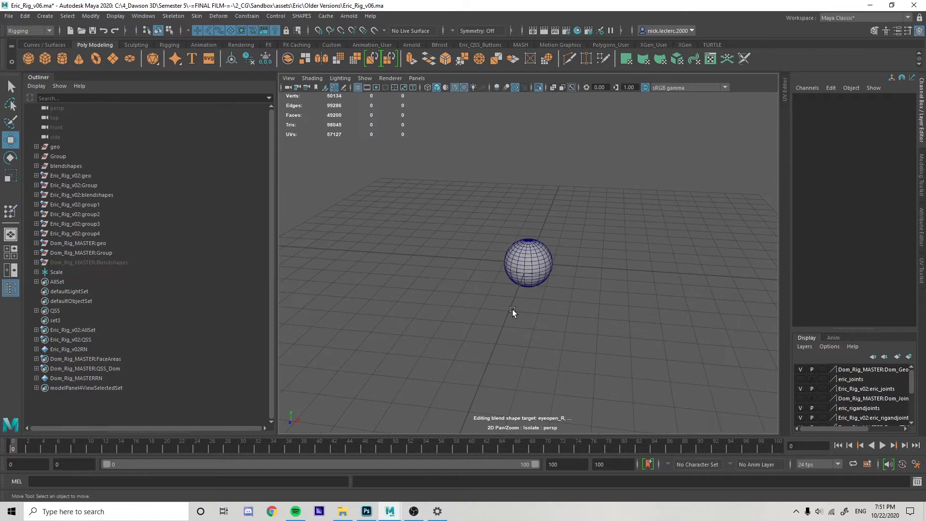
Step: Expand the Scale hierarchy and select Eye, Rotate and Scale in turn to review the parenting order
click(36, 272)
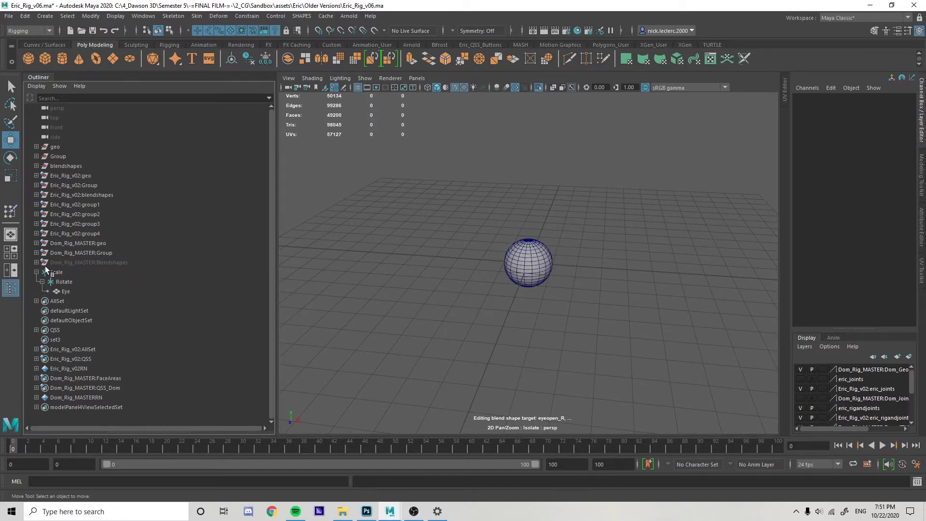
click(66, 291)
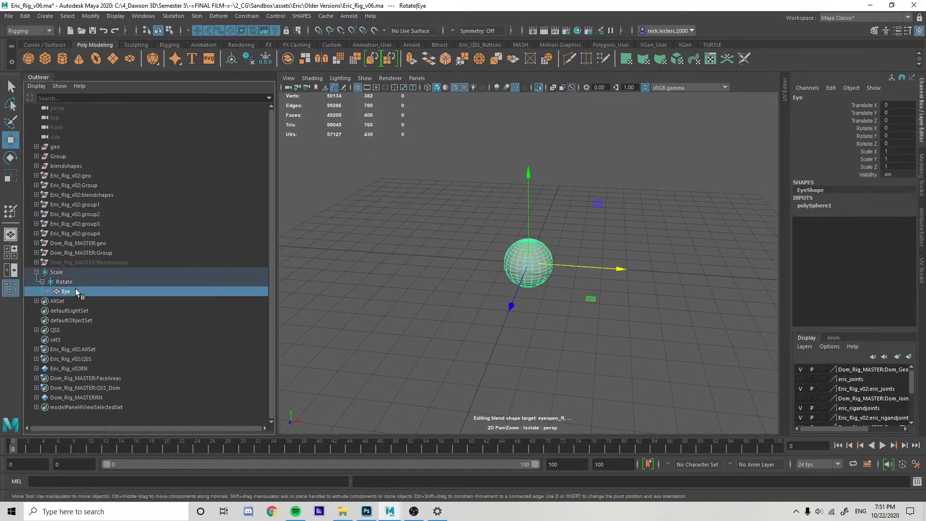
click(76, 282)
click(76, 274)
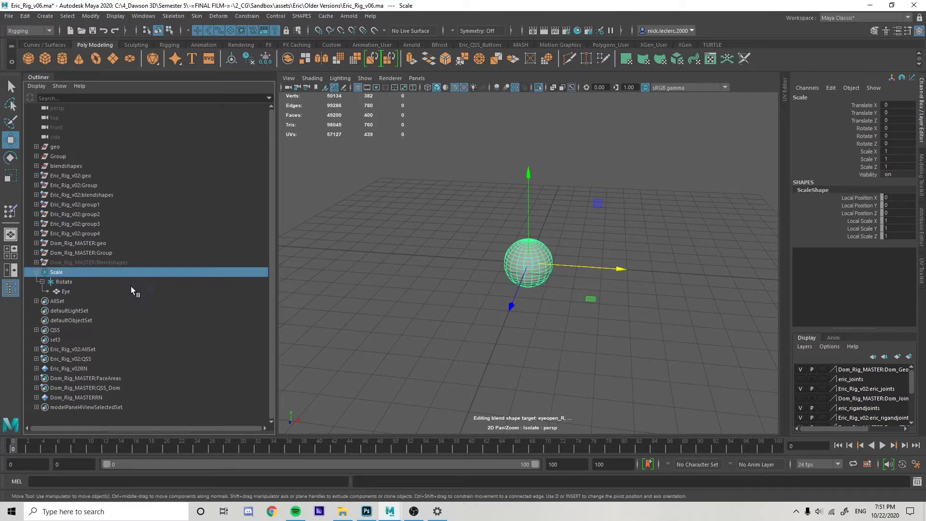
Step: Move the Rotate locator away from the origin and try rotating its Scale parent, undoing both changes
alt+drag(495, 331, 481, 346)
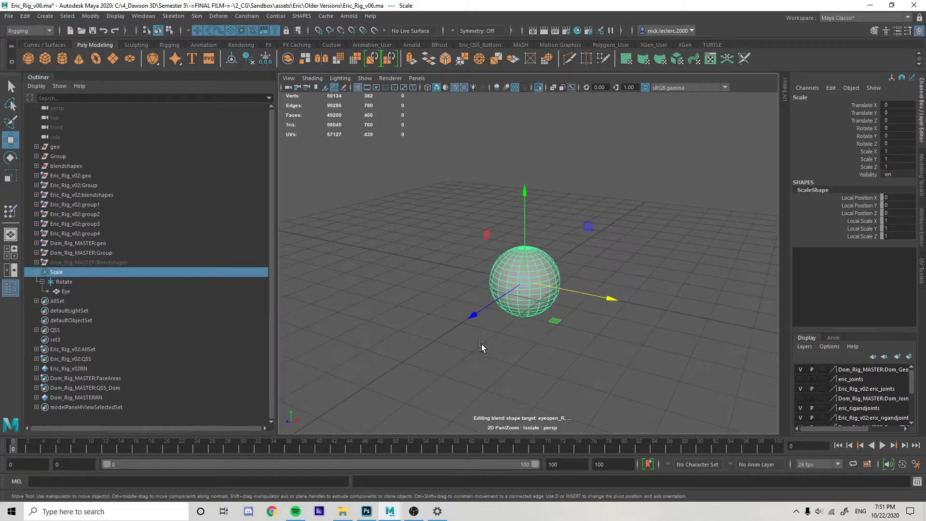
click(66, 282)
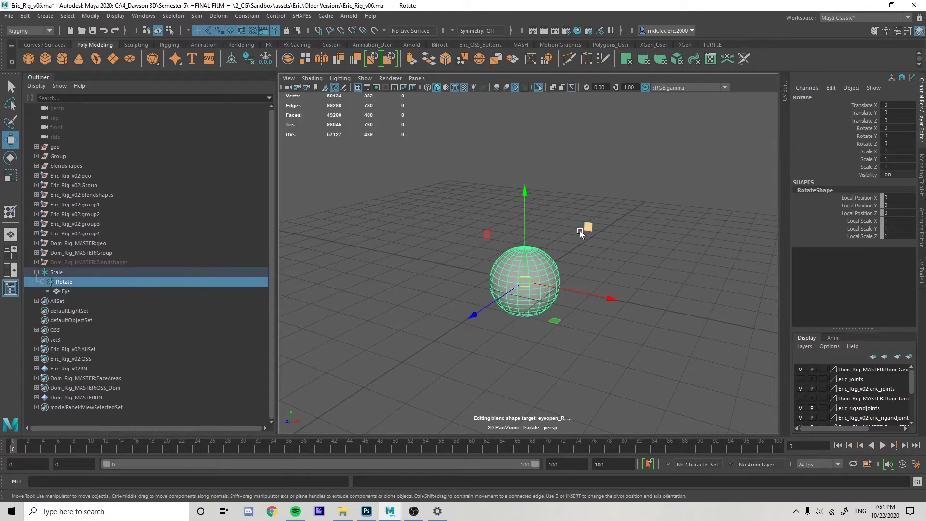
drag(588, 227, 501, 108)
click(108, 272)
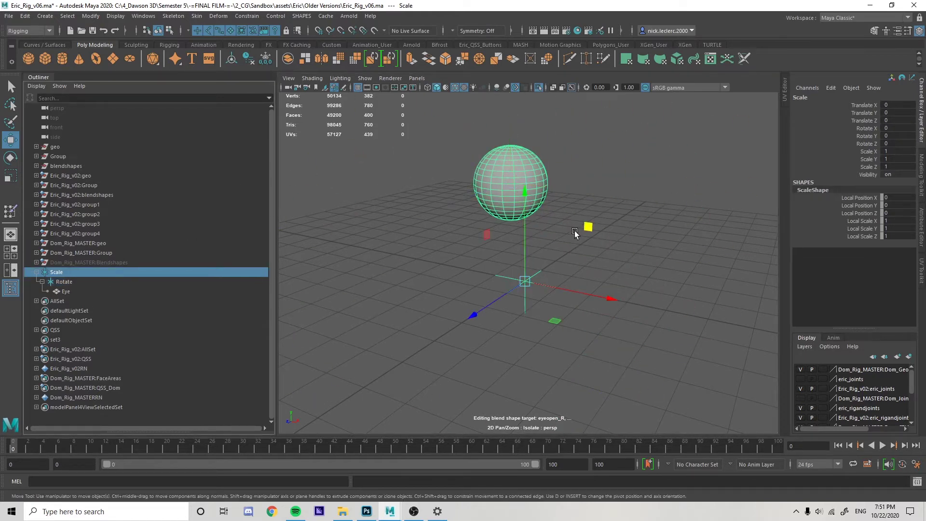
key(e)
drag(580, 233, 576, 295)
key(ctrl+z)
click(72, 283)
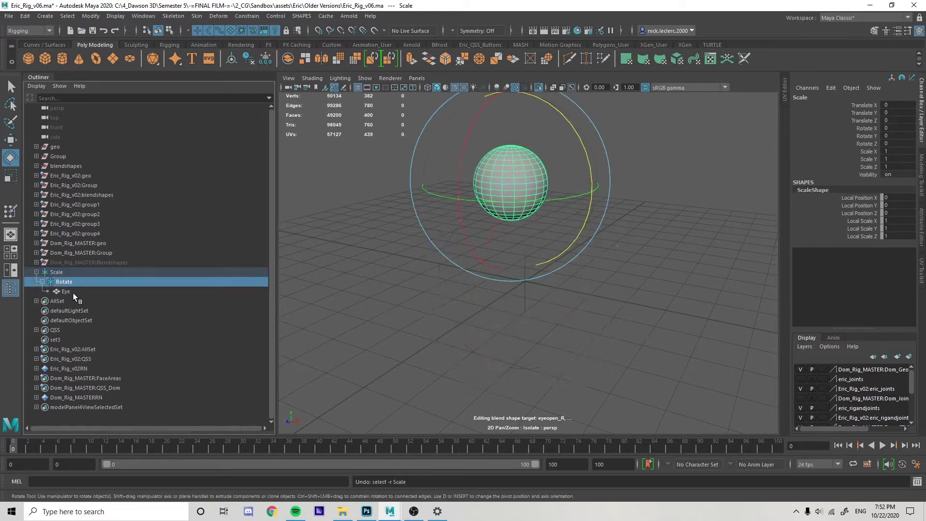
key(ctrl+z)
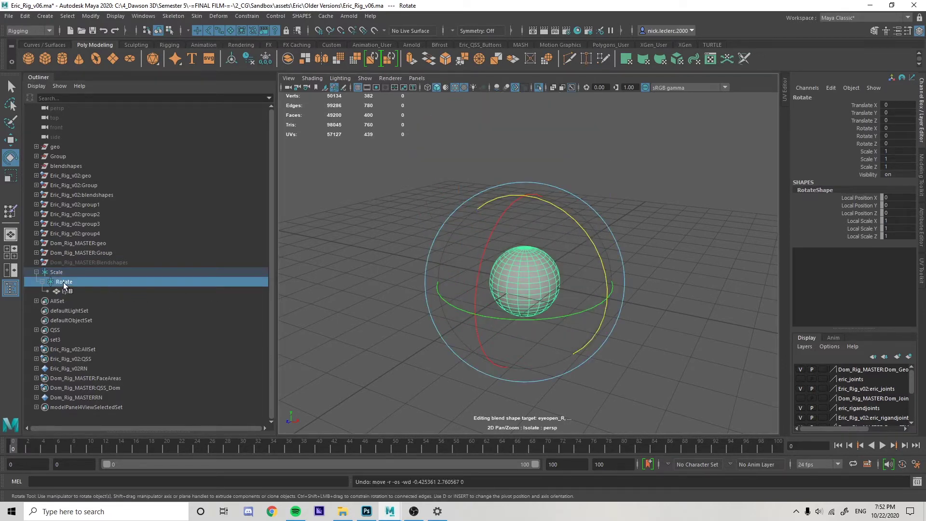
Step: Rotate the Rotate locator freely to about X 128.2, Y 19.7, Z 36.9
drag(524, 251, 596, 365)
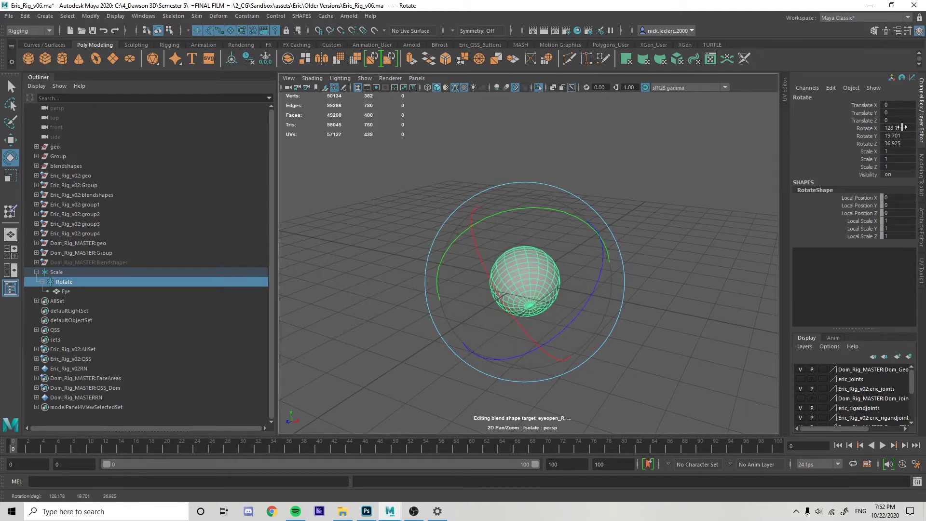
Step: Undo the free rotation of the Rotate locator
click(62, 273)
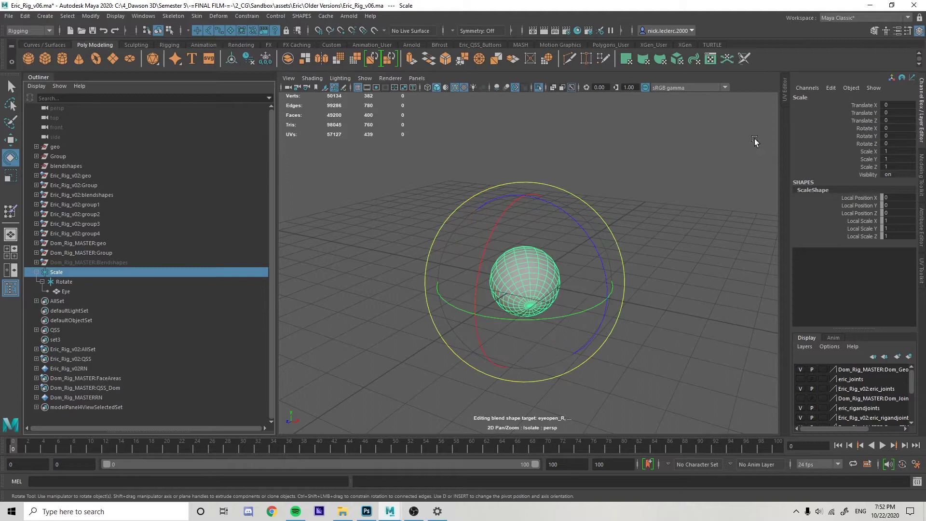
key(ctrl+z)
key(ctrl+z)
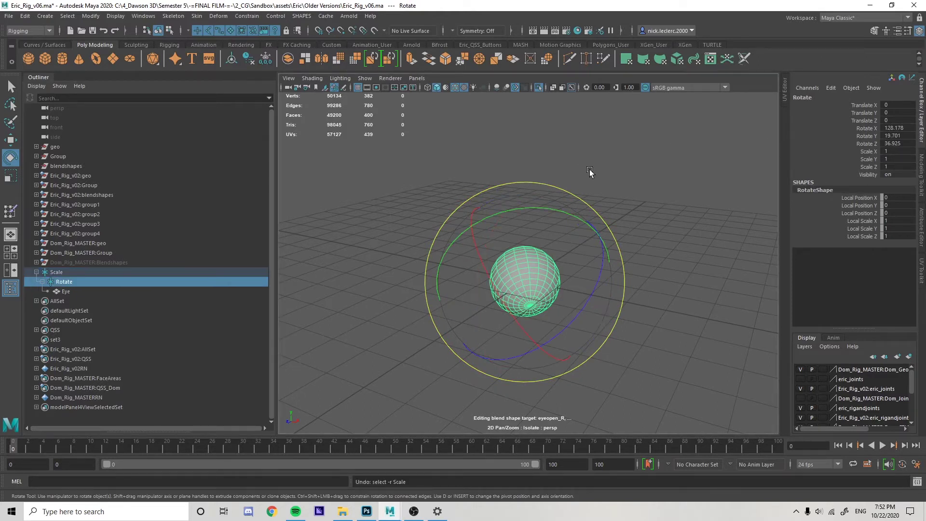
Step: Scale the Scale locator unevenly to about X 1.448, Y 1.872 and Z 0.72, turning the eye sphere into an oval
click(62, 272)
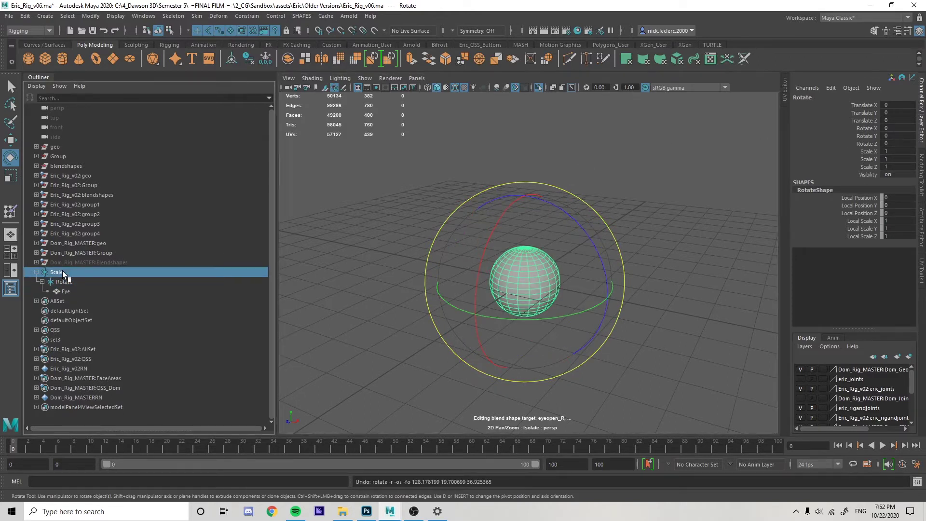
key(r)
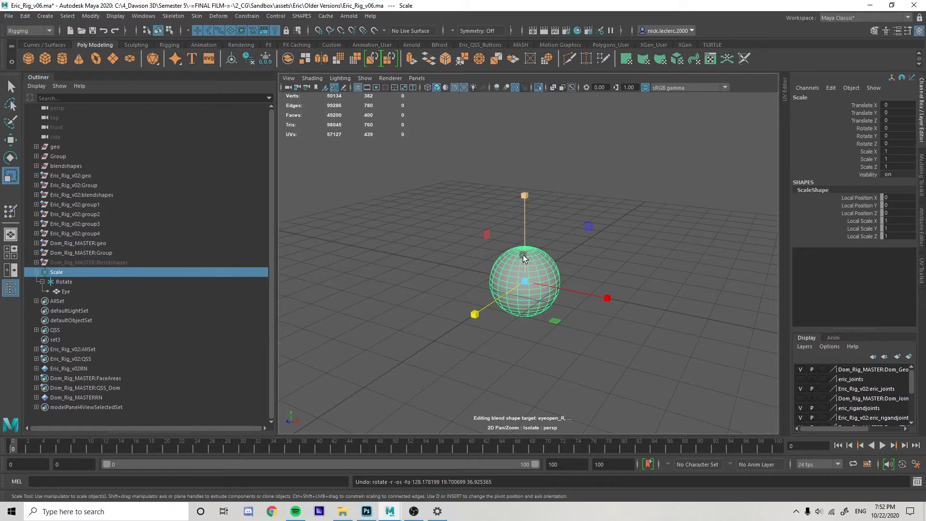
drag(523, 256, 524, 176)
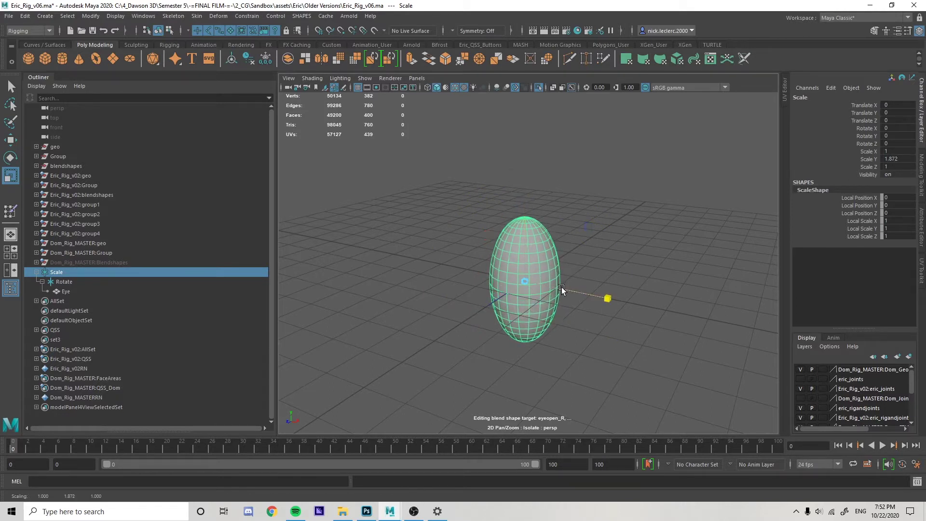
drag(562, 287, 529, 324)
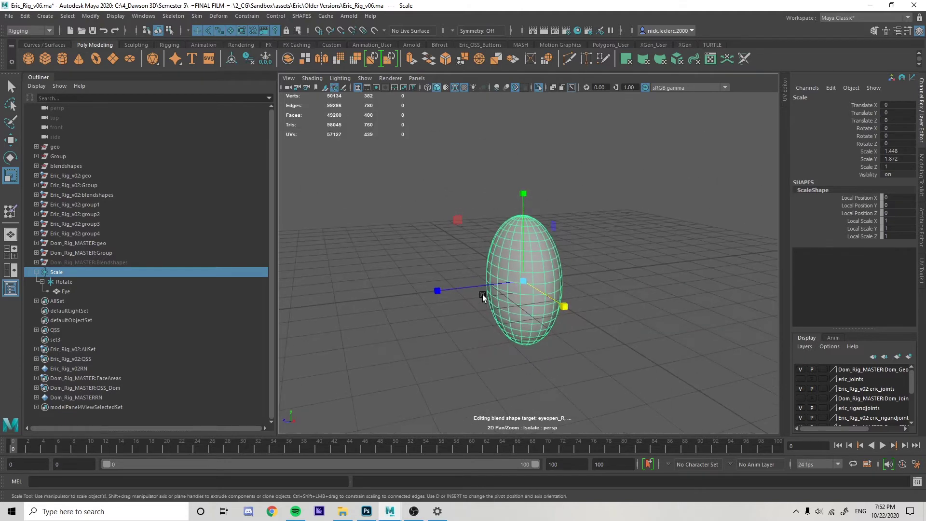
drag(480, 285, 543, 351)
Step: Rotate the Rotate locator freely to about X 74.2, Y 35.4, Z -73.7, and reset all three rotations to 0
click(130, 281)
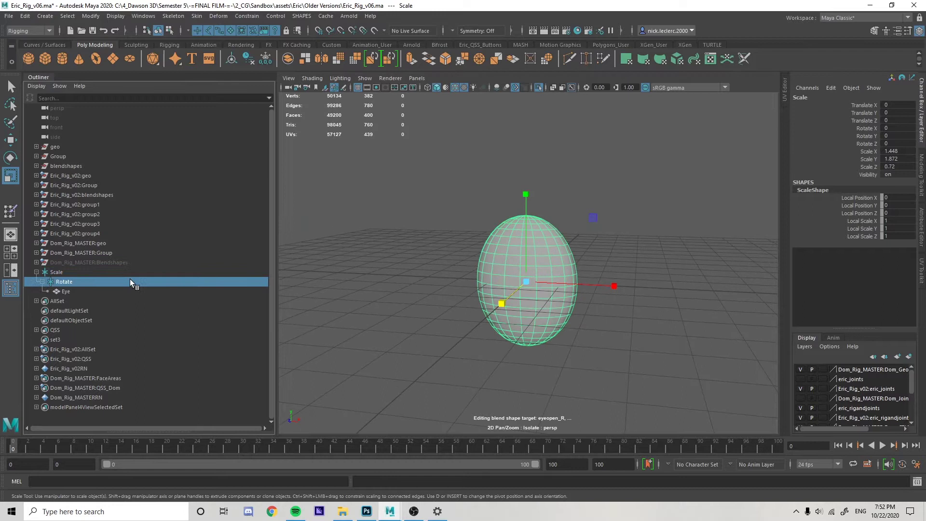
key(e)
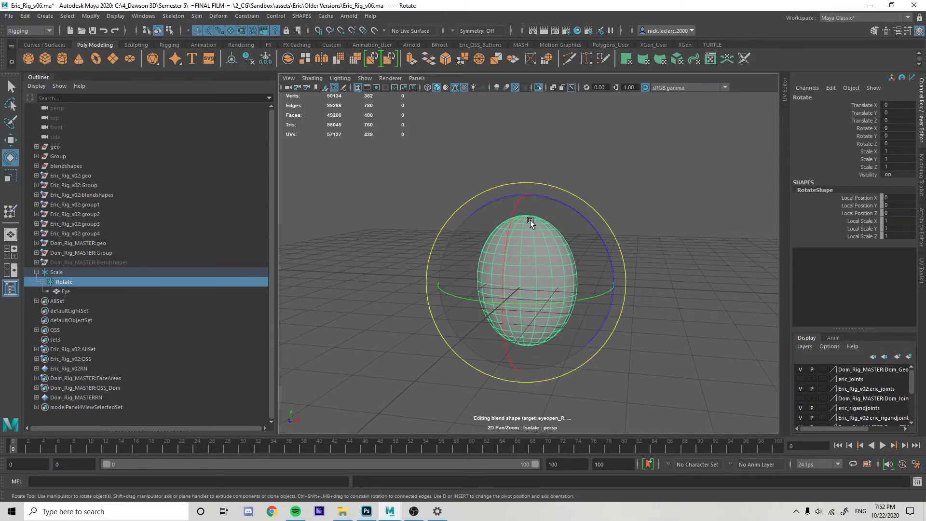
drag(530, 220, 559, 270)
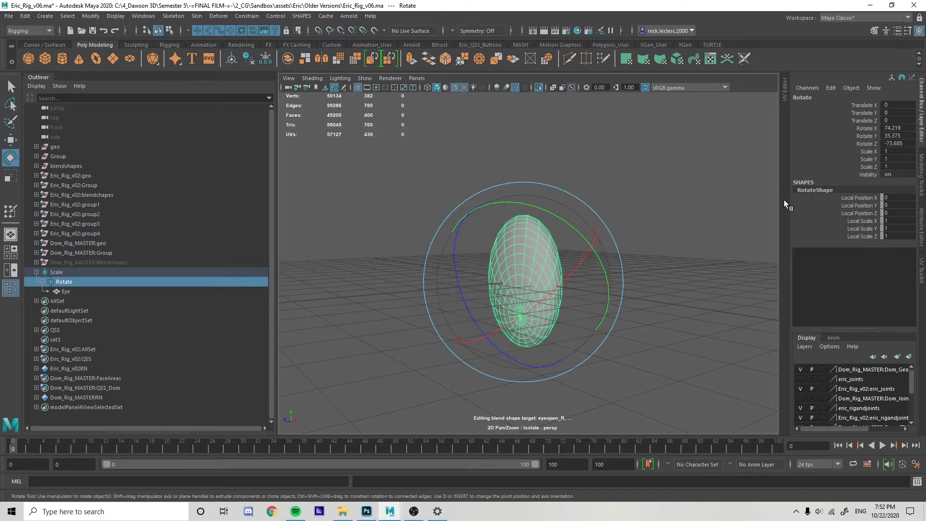
drag(895, 144, 894, 132)
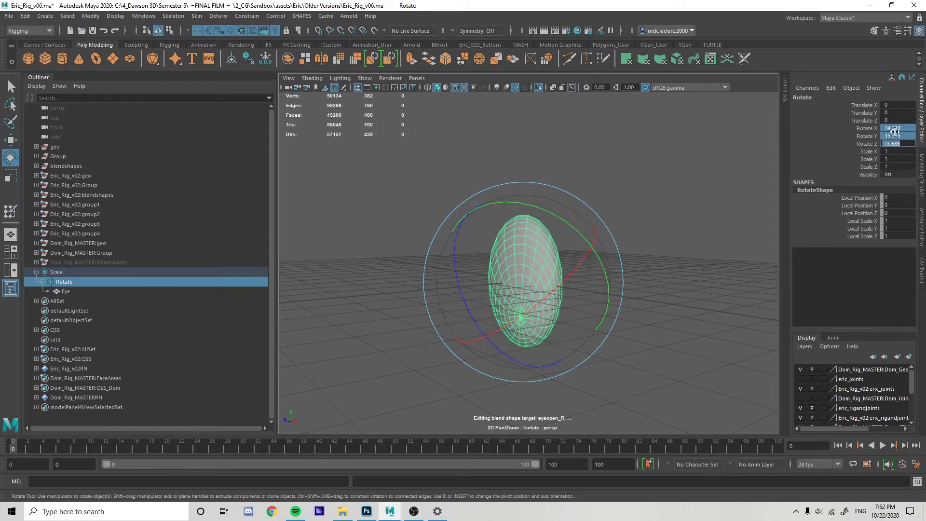
text(0)
key(Return)
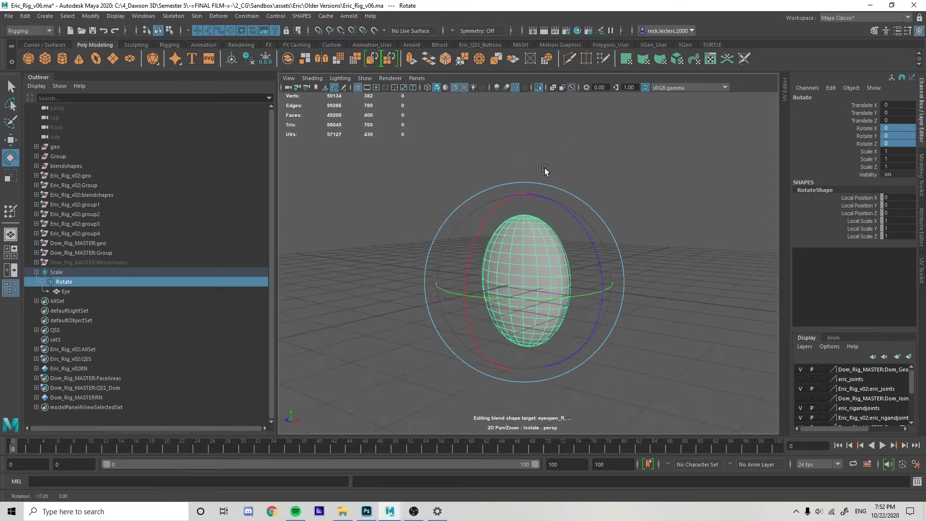
Step: Turn the Rotate locator about its X axis and set its Rotate X to exactly 90
click(379, 252)
click(59, 282)
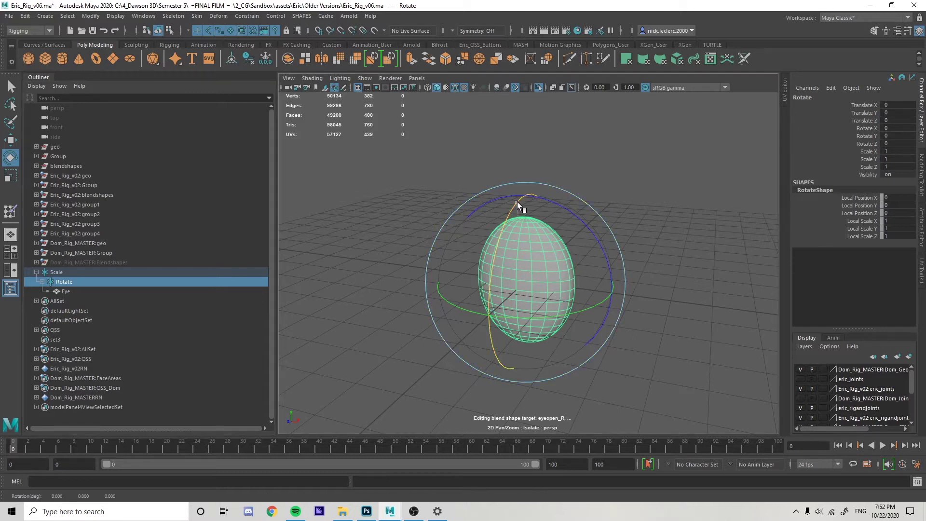
drag(517, 202, 512, 366)
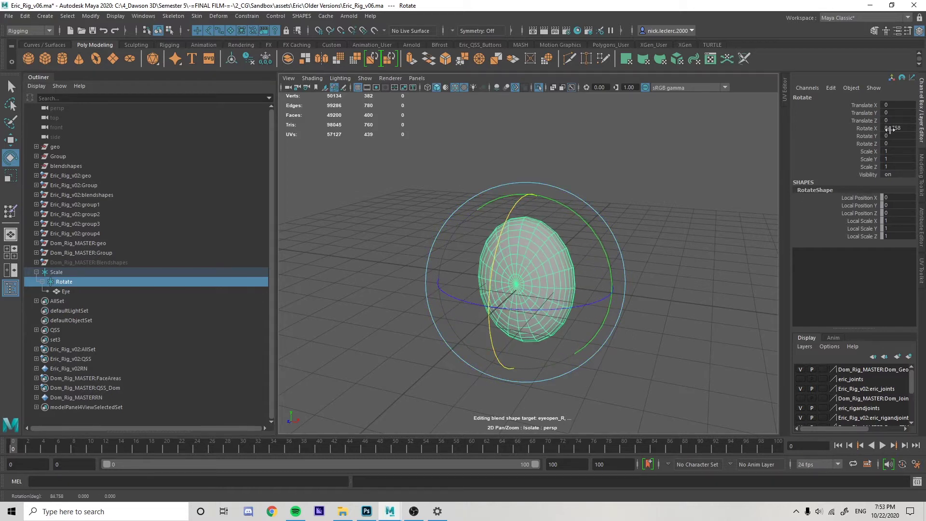
double_click(890, 128)
text(90)
key(Return)
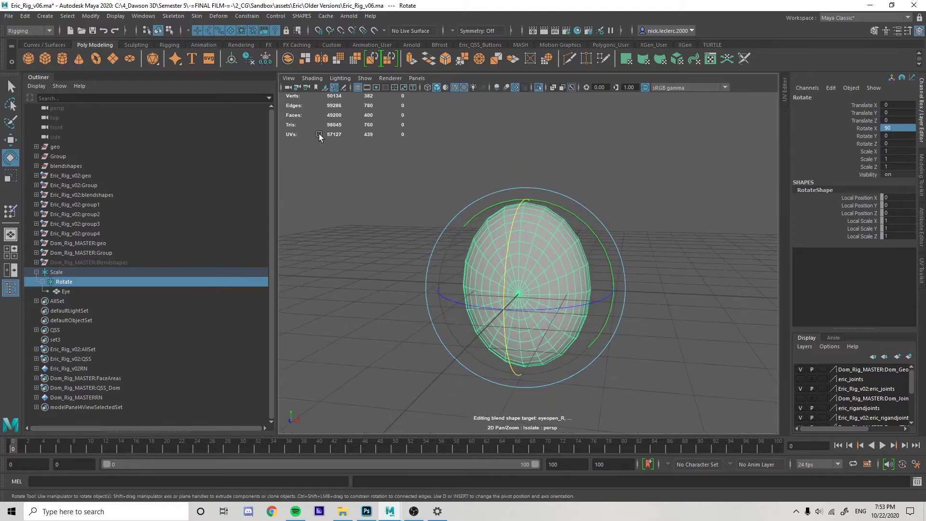
Step: Freeze the Rotate locator's transformations and clear the selection
click(262, 60)
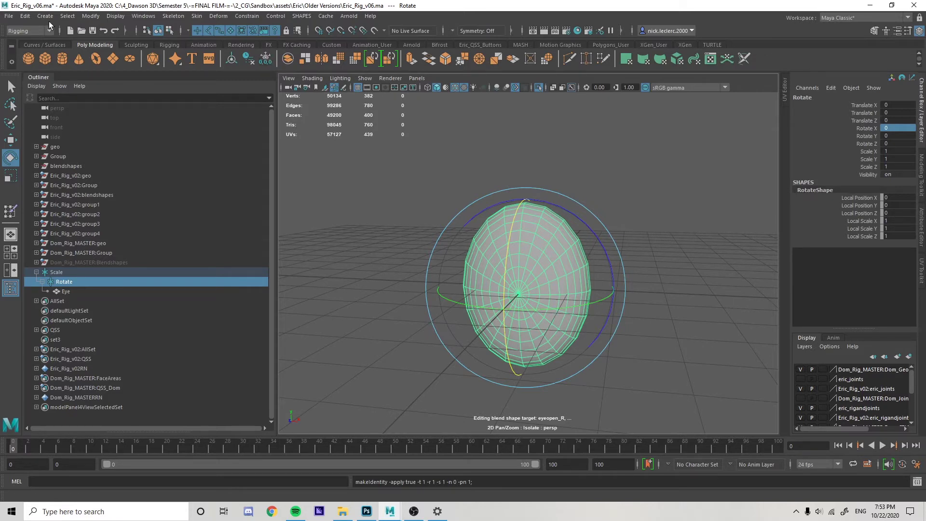
click(23, 16)
click(76, 17)
click(90, 16)
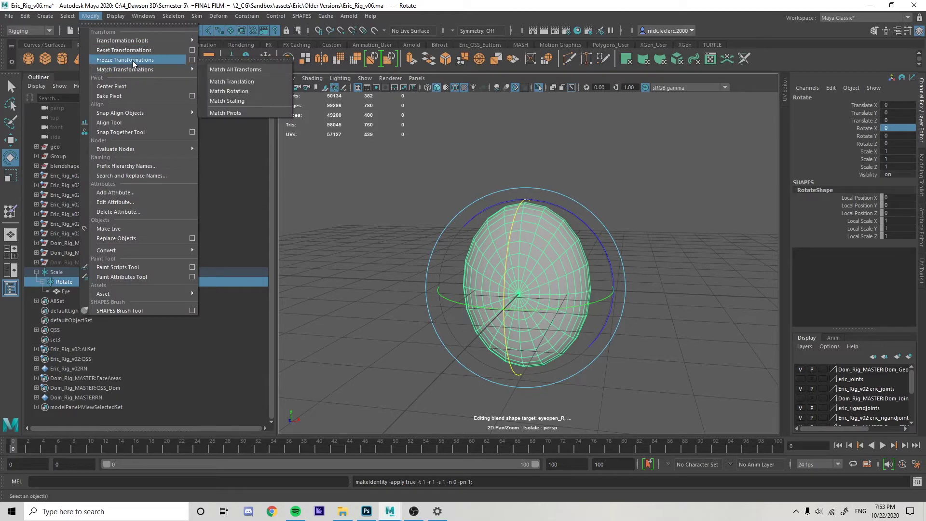
click(614, 161)
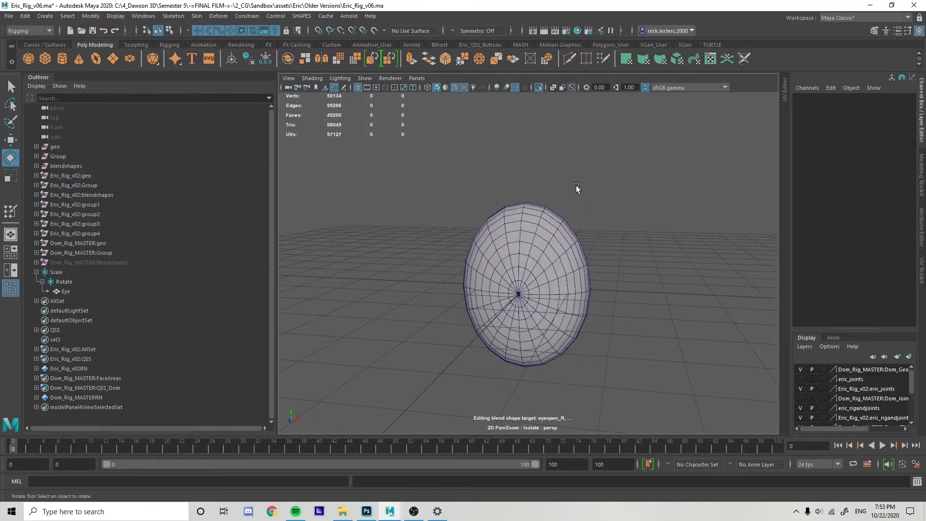
Step: Assign the existing material Eric_Rig_v02:asWhite to the pupil faces around the front pole of the Eye, and return to object mode
alt+drag(551, 272, 545, 297)
click(517, 287)
scroll(517, 287, up, 2)
right_drag(537, 289, 539, 274)
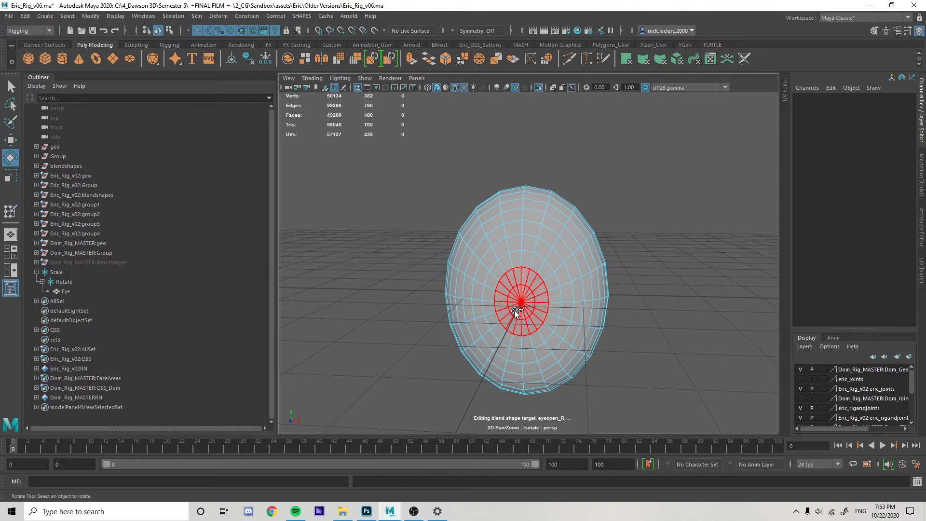
click(515, 312)
right_click(526, 292)
mouse_move(540, 504)
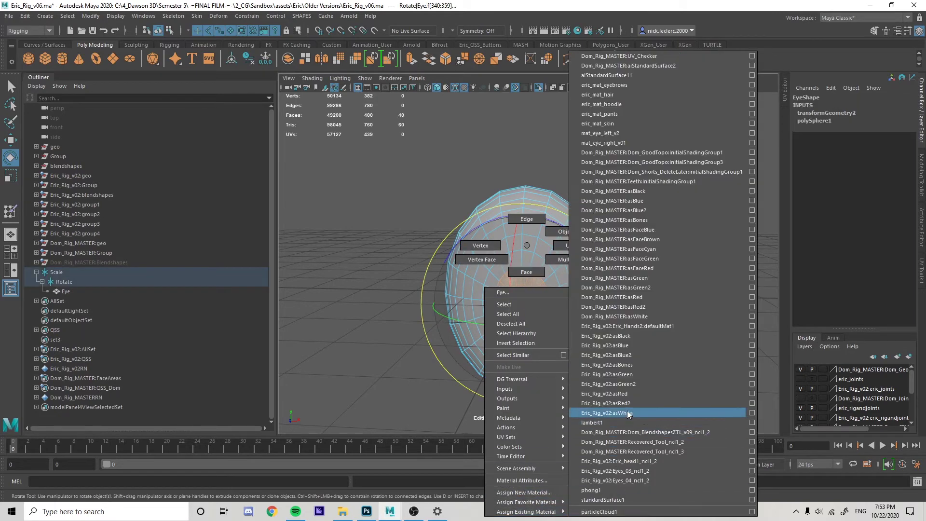
click(628, 414)
click(642, 323)
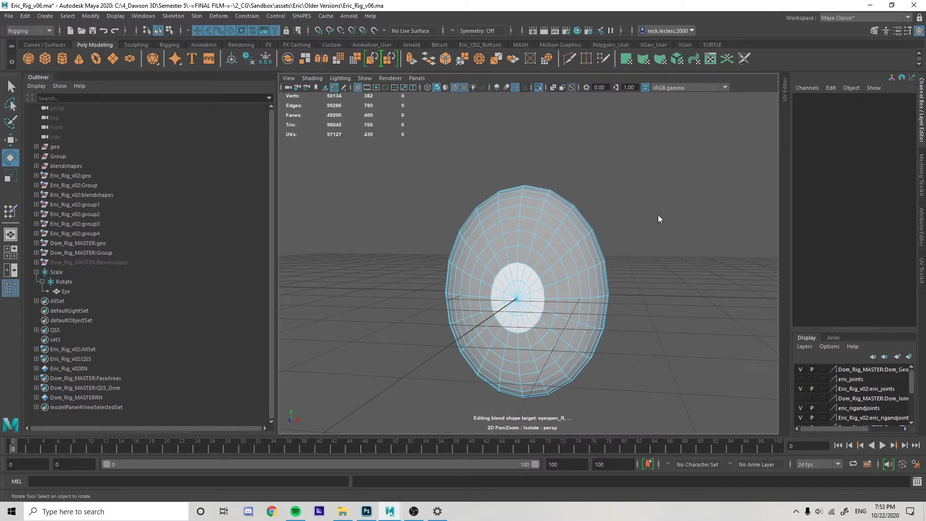
click(685, 198)
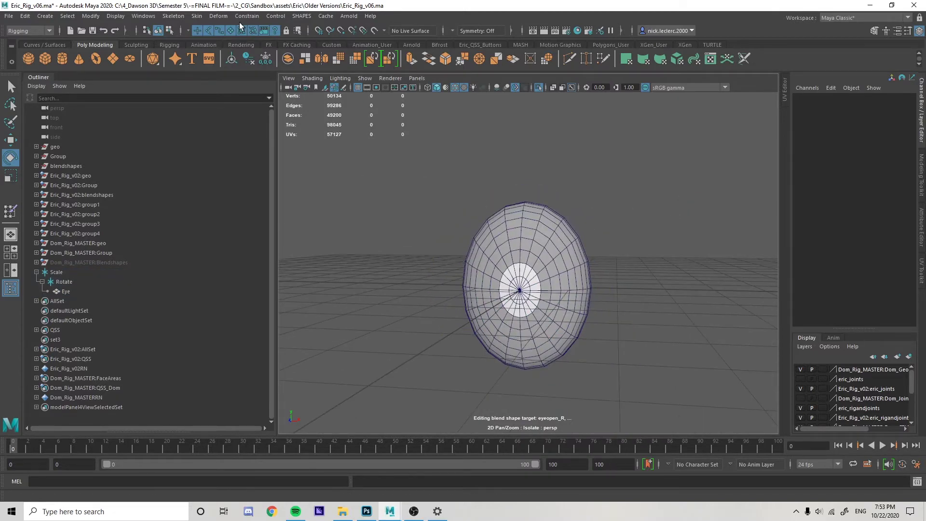
Step: Create a locator and move it in front of the eye to about Translate Z 4.9
click(48, 18)
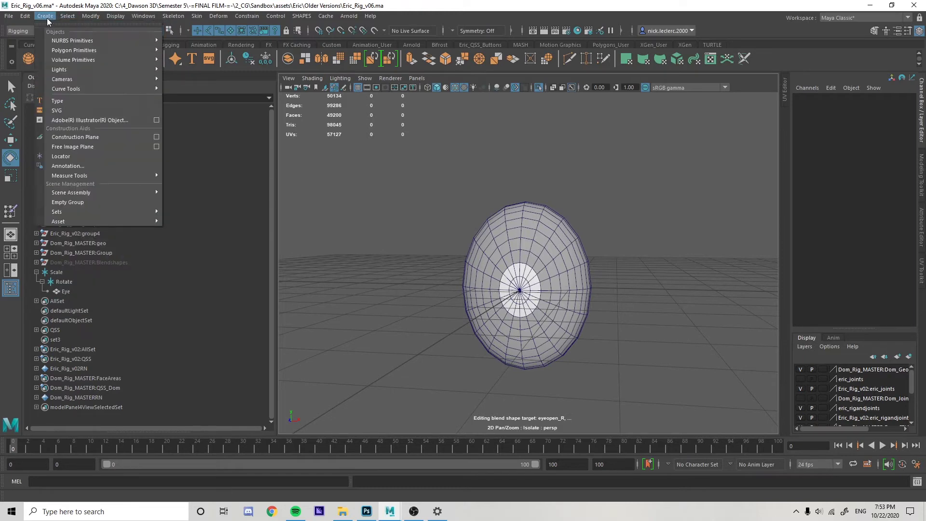
click(61, 157)
scroll(533, 344, down, 4)
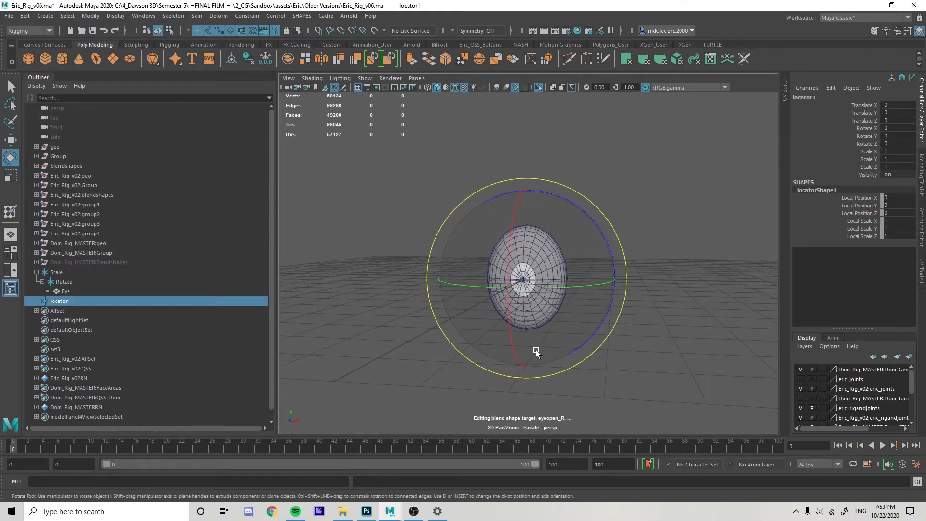
key(w)
alt+drag(534, 352, 488, 329)
drag(443, 366, 446, 361)
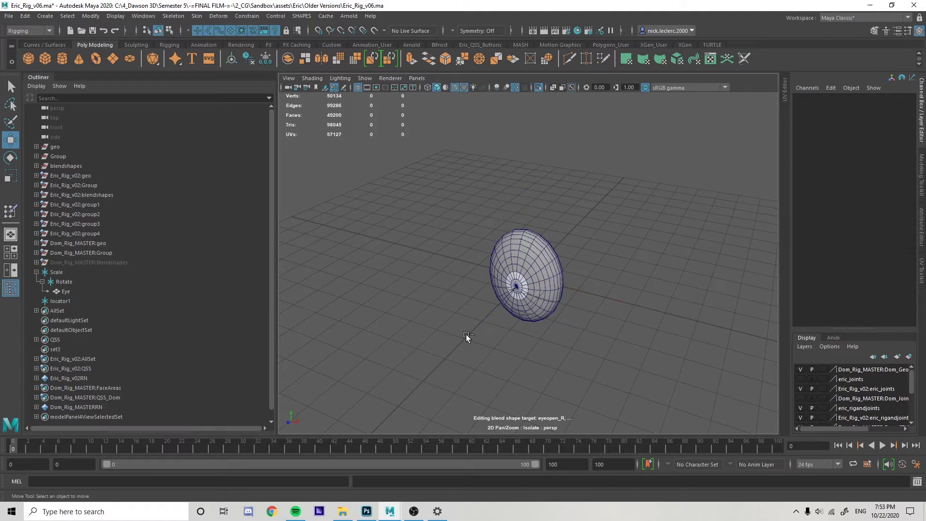
key(ctrl+z)
drag(480, 322, 380, 427)
alt+middle_drag(470, 349, 495, 315)
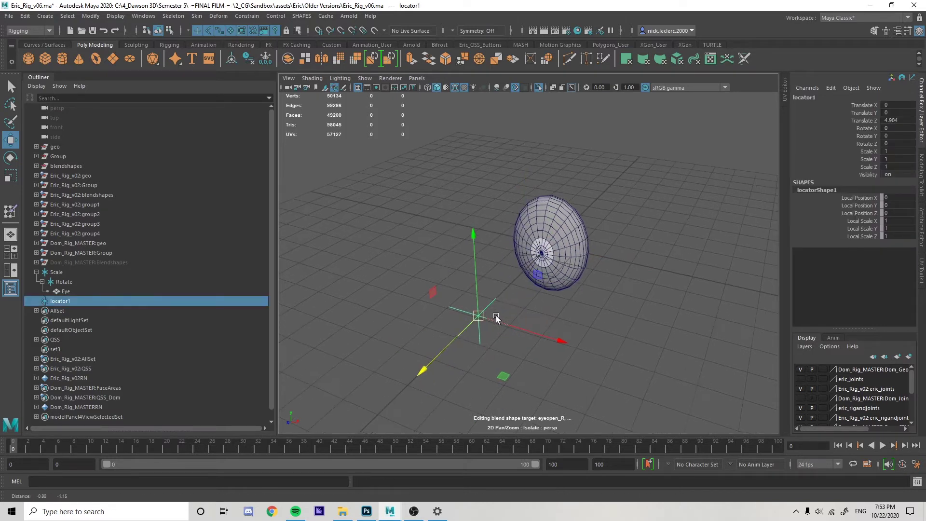
click(475, 295)
click(480, 304)
Step: Put the new locator under a zero-offset parent group that clears its translation, and expand that group in the Outliner
click(169, 44)
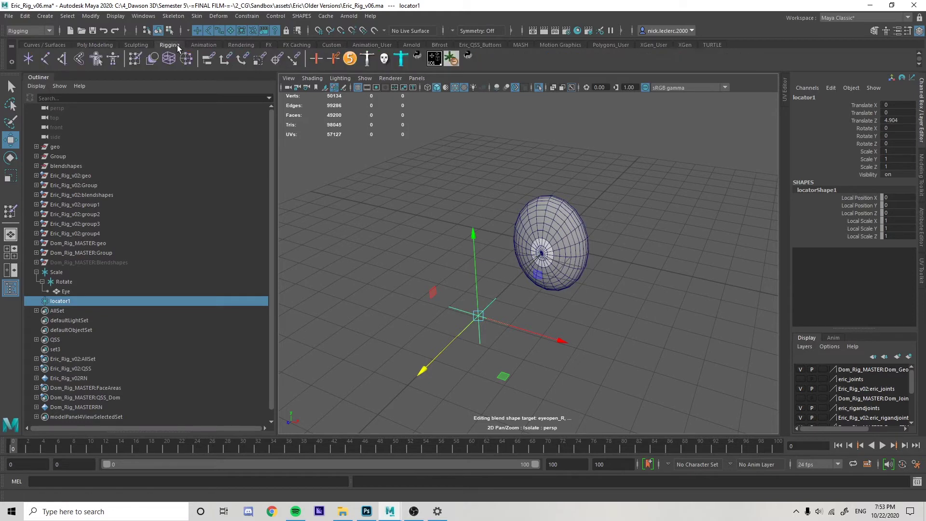
click(418, 58)
click(482, 308)
alt+drag(482, 308, 504, 331)
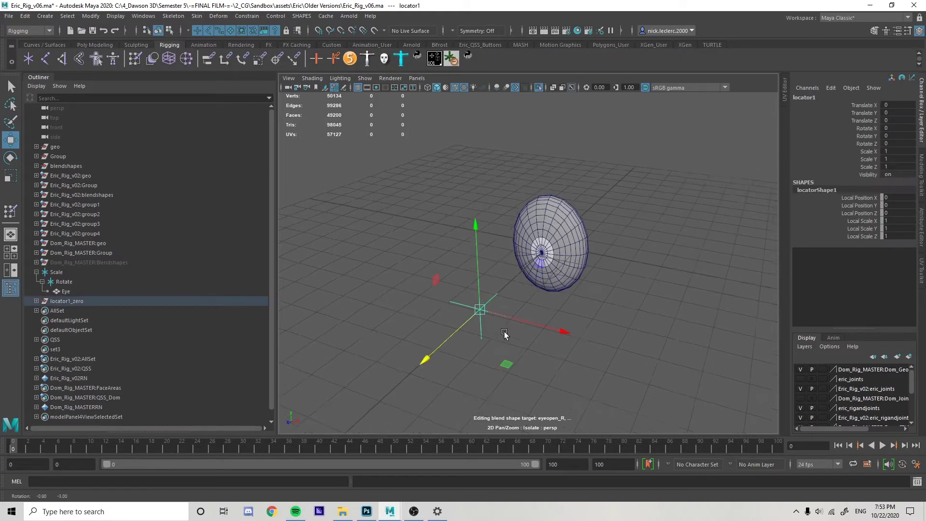
alt+right_drag(466, 311, 502, 318)
alt+middle_drag(522, 328, 533, 314)
alt+right_drag(455, 300, 509, 314)
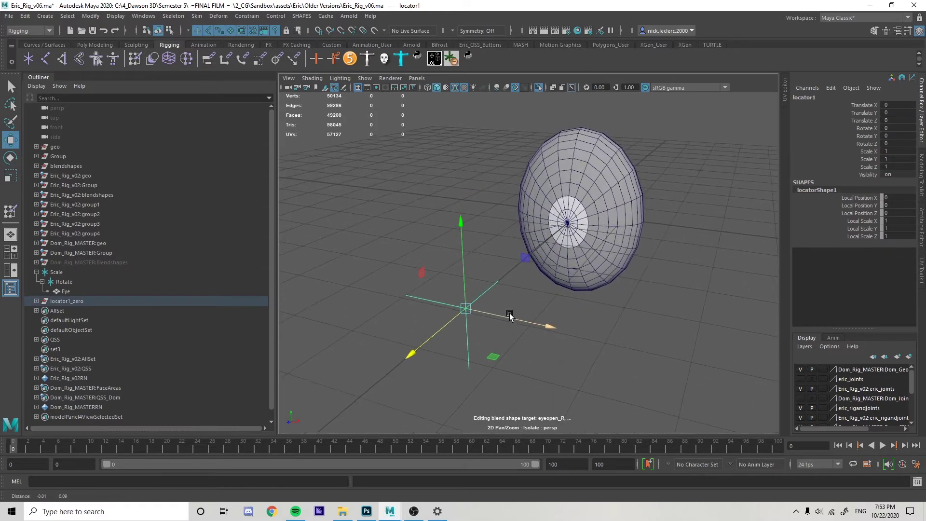
alt+drag(509, 316, 507, 319)
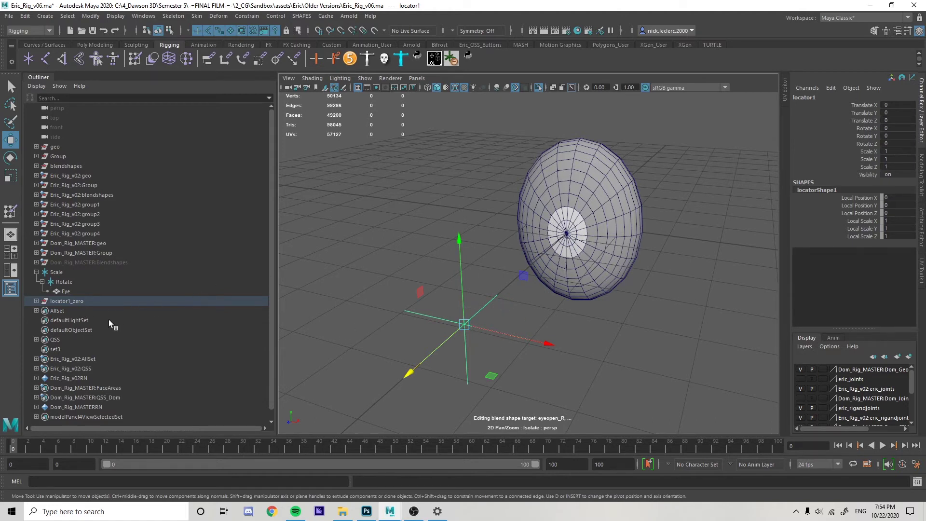
click(36, 301)
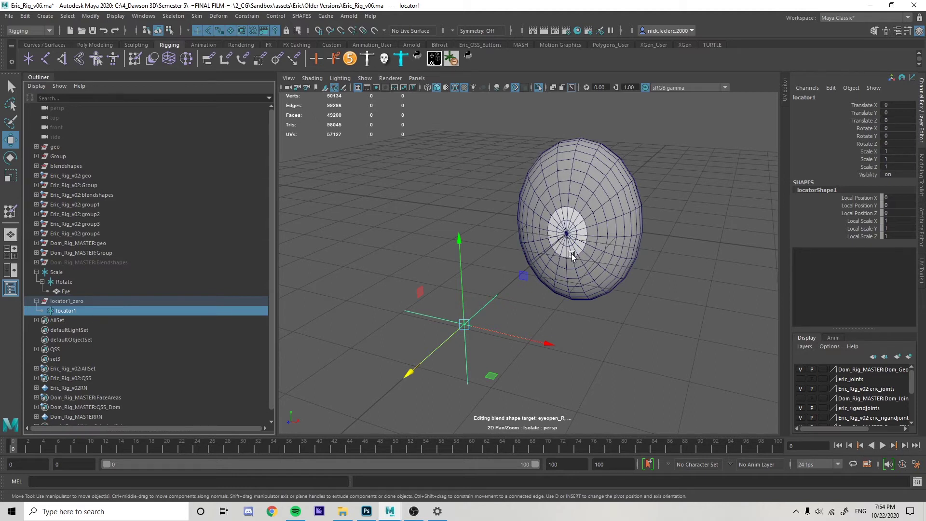
Step: Try rotating the Rotate locator freely to about X -13.3, Y -10.4, Z 78.3, and undo the rotation
click(64, 282)
click(440, 263)
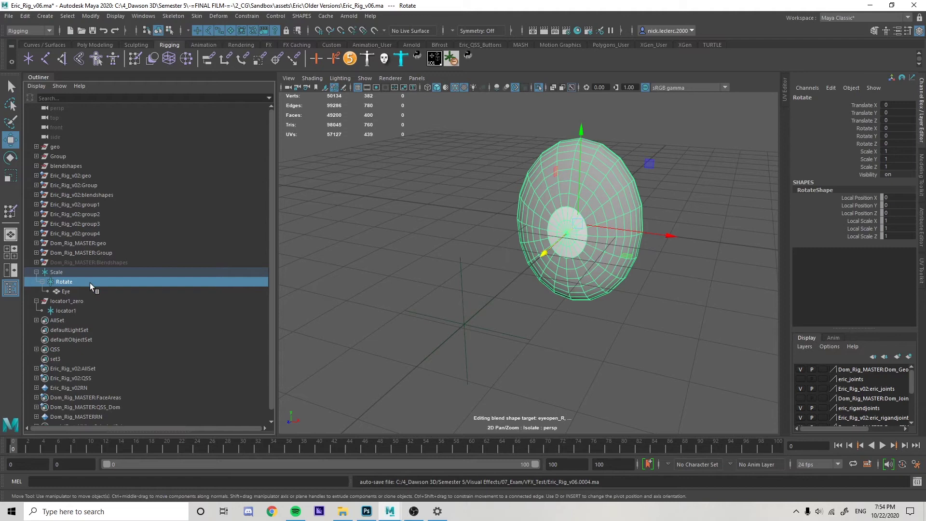
key(e)
drag(563, 202, 528, 248)
key(ctrl+z)
Step: Try rotating the Scale locator and the Eye sphere in turn, undoing each rotation, and select the Rotate locator again
key(Up)
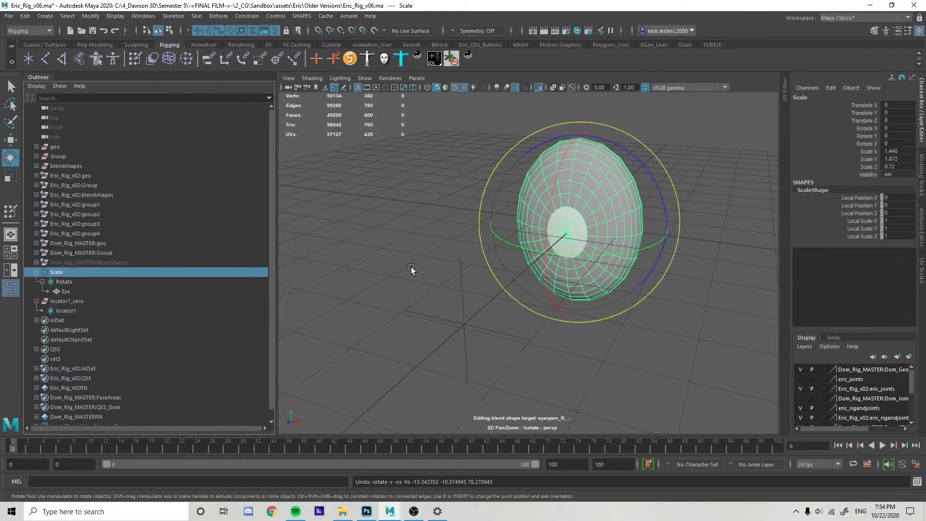
mouse_move(610, 193)
mouse_down()
mouse_move(558, 174)
mouse_move(606, 192)
mouse_up()
key(ctrl+z)
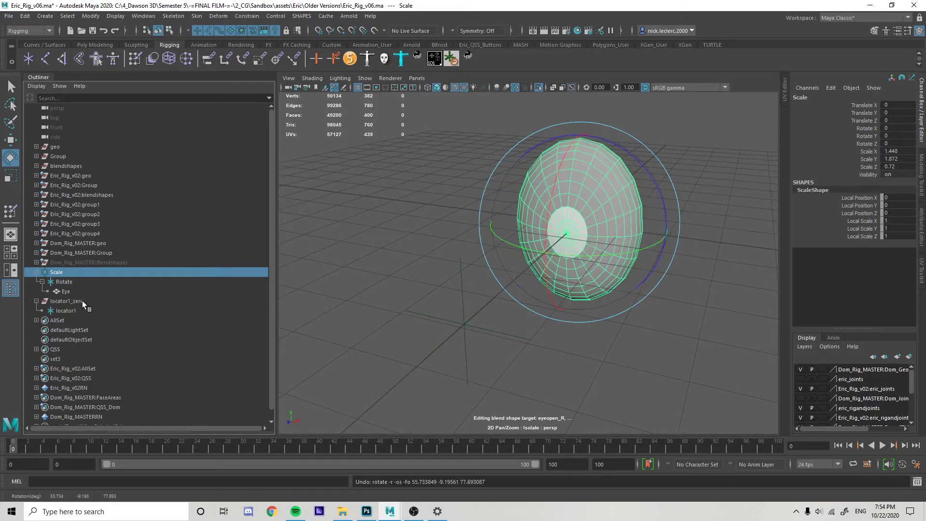
click(62, 292)
drag(626, 223, 568, 266)
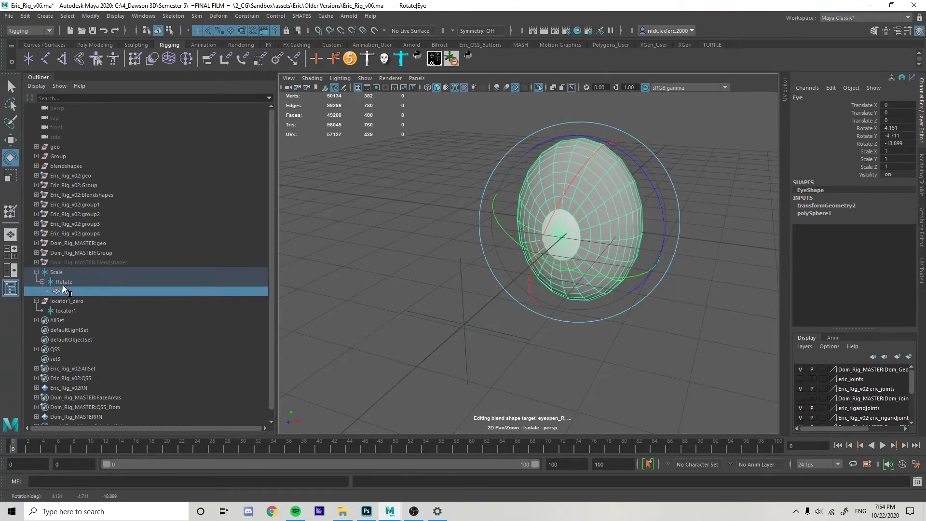
key(ctrl+z)
click(63, 285)
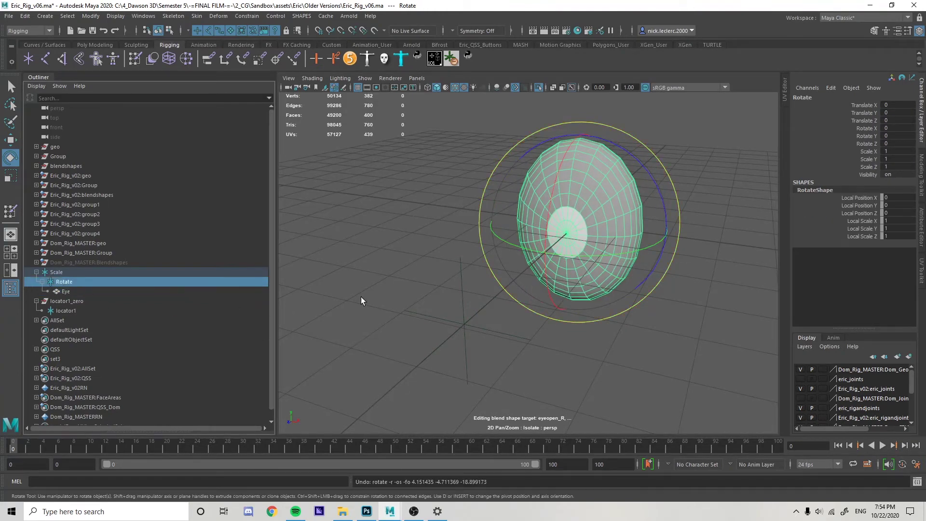
Step: Aim-constrain the Rotate locator to locator1 with Maintain offset on, aim vector 1, 0, 0, up vector 0, 1, 0 and Scene up as world up type
click(465, 322)
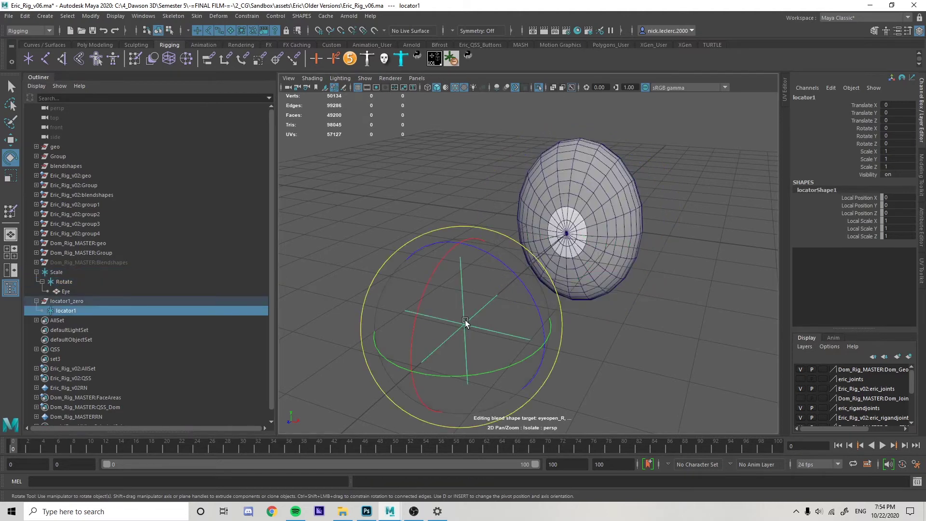
key(w)
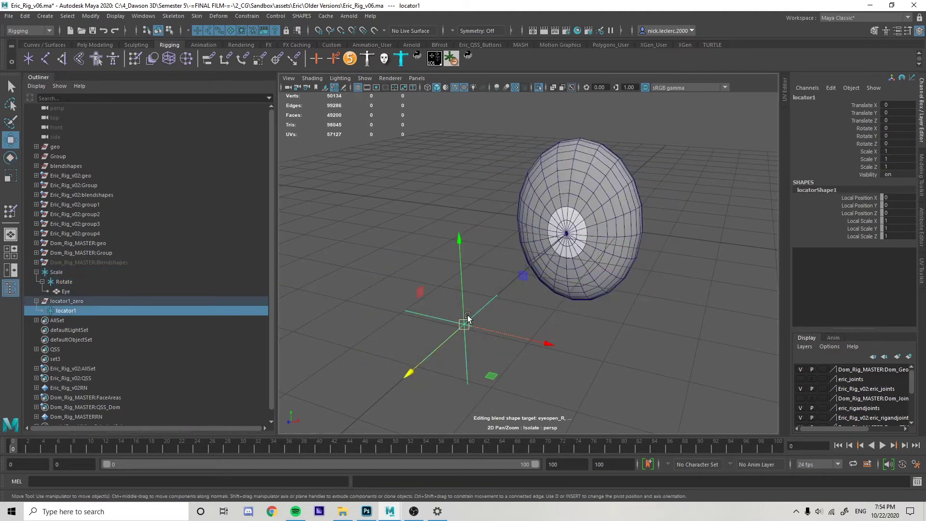
ctrl+click(64, 282)
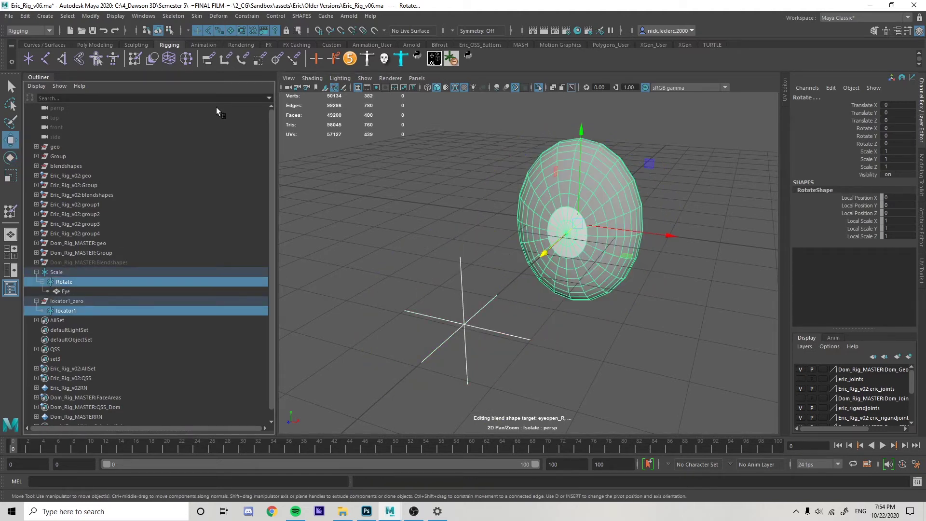
click(248, 16)
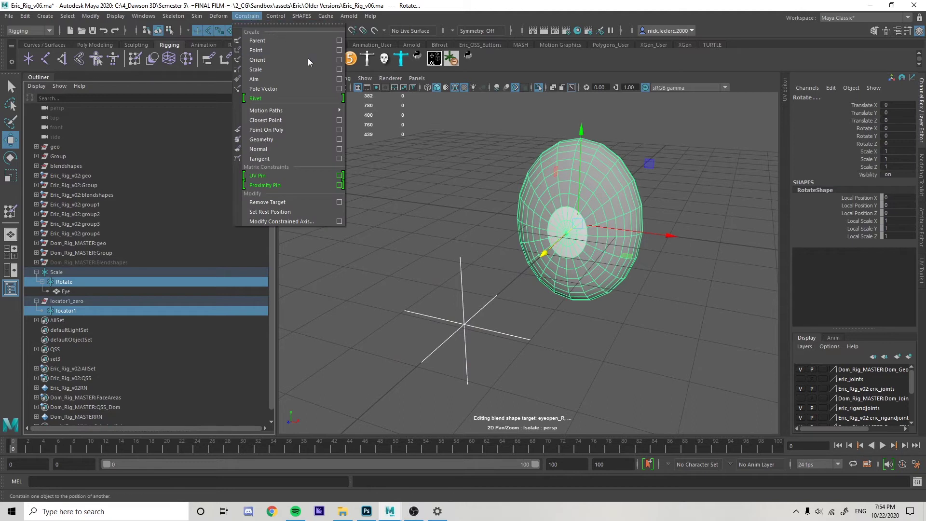
click(339, 78)
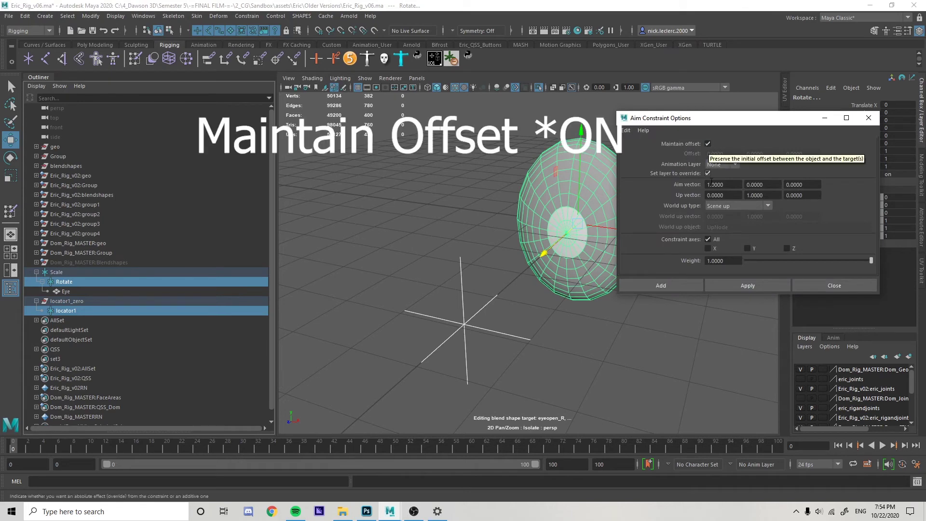
click(720, 206)
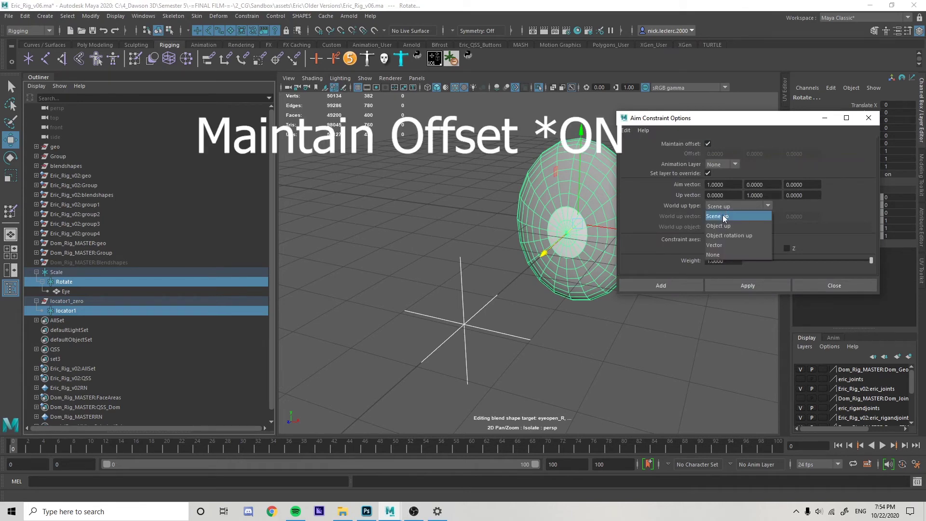
click(722, 227)
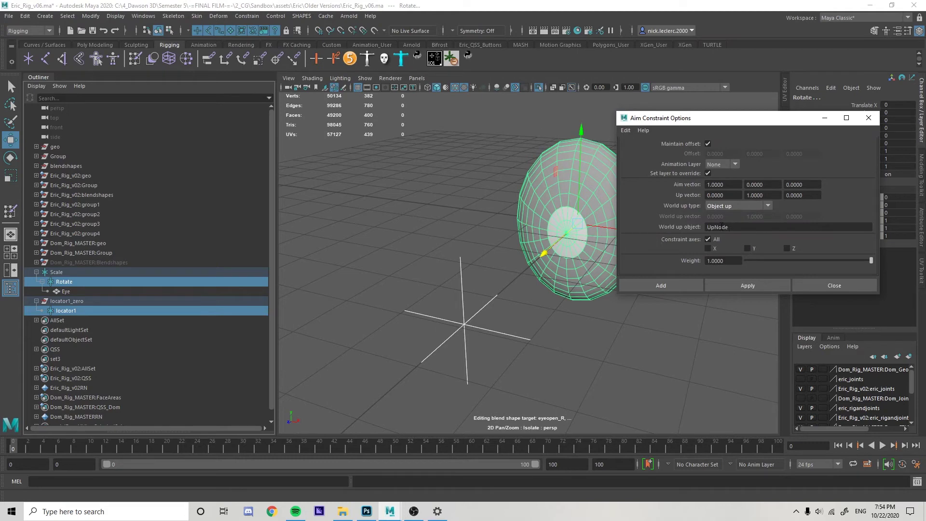
click(721, 211)
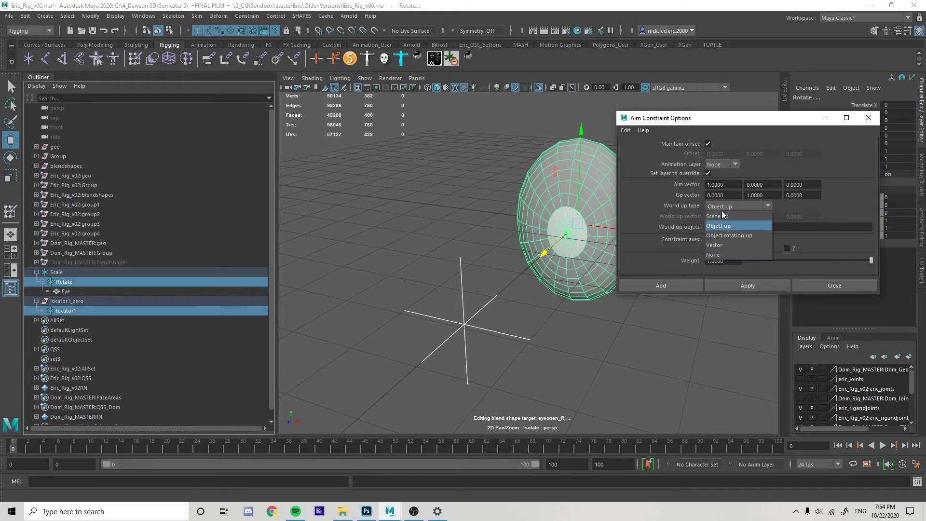
click(722, 212)
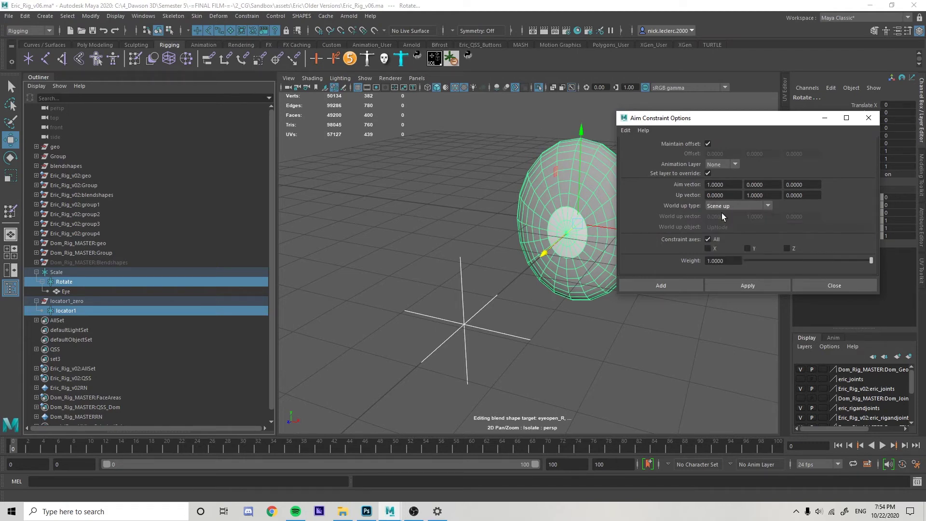
click(747, 286)
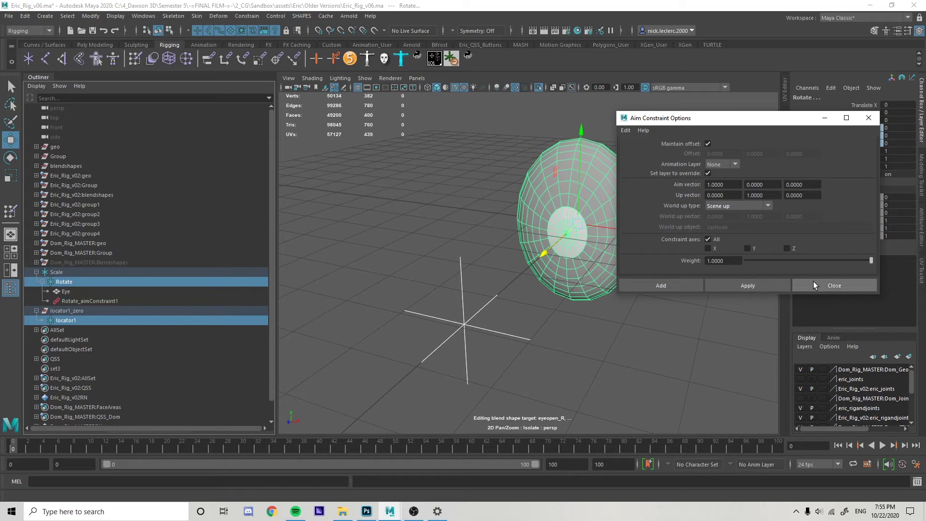
click(834, 285)
Step: Try moving locator1 freely to about X -0.28, Y -0.61, Z 0.4 to test the eye's aim, and undo the move
click(478, 341)
click(464, 322)
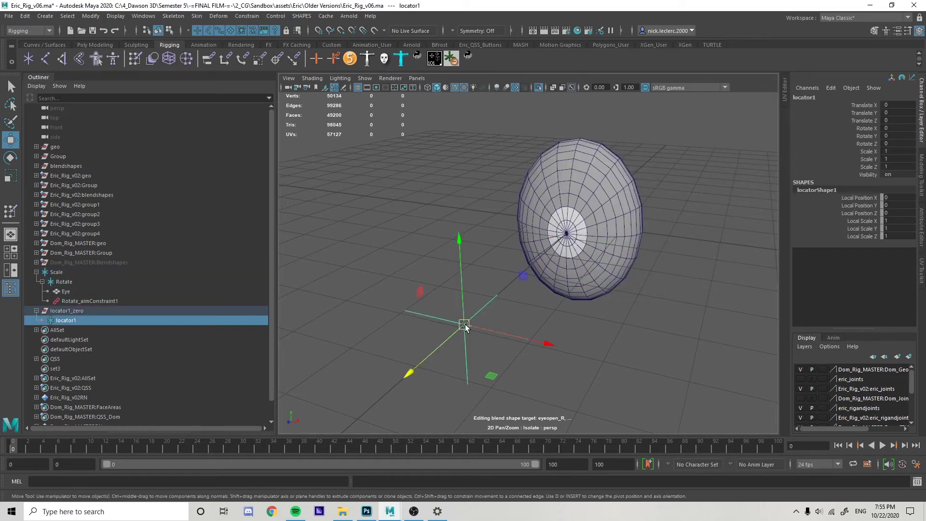
drag(471, 328, 437, 373)
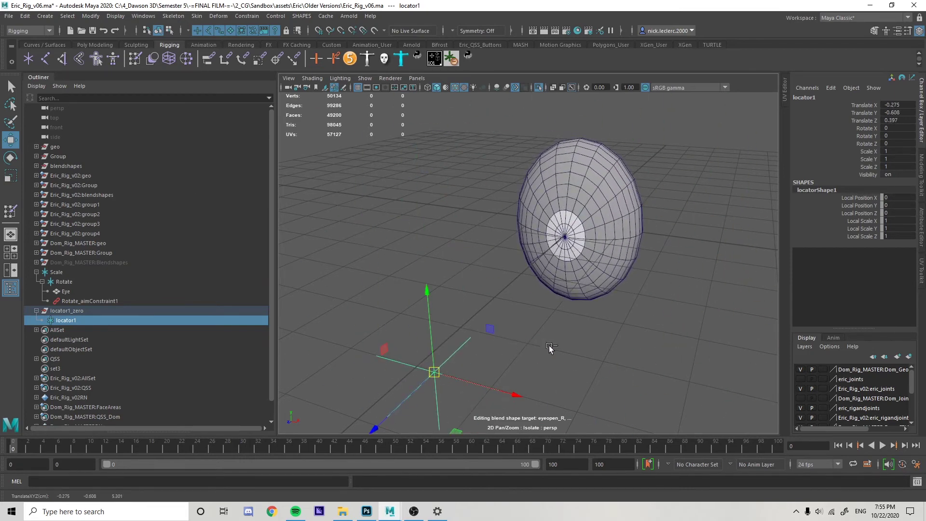
key(ctrl+z)
Step: Examine the Eye sphere in the full, non-isolated scene and the heads and eye controls of the characters around it
scroll(593, 350, down, 2)
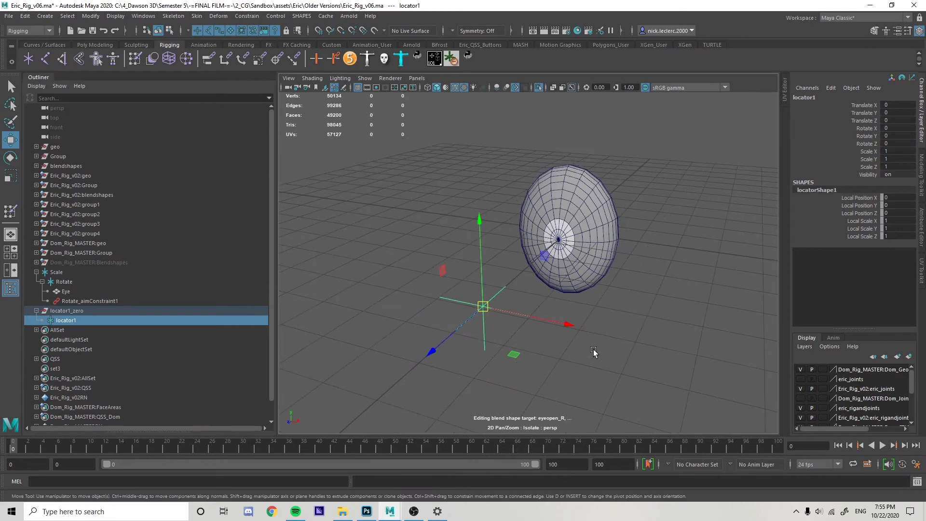
scroll(593, 352, up, 2)
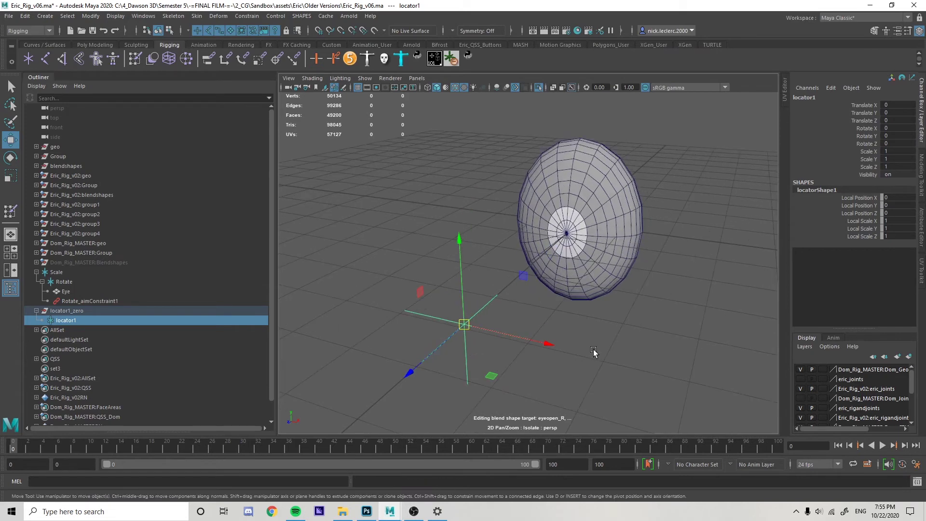
scroll(596, 345, down, 3)
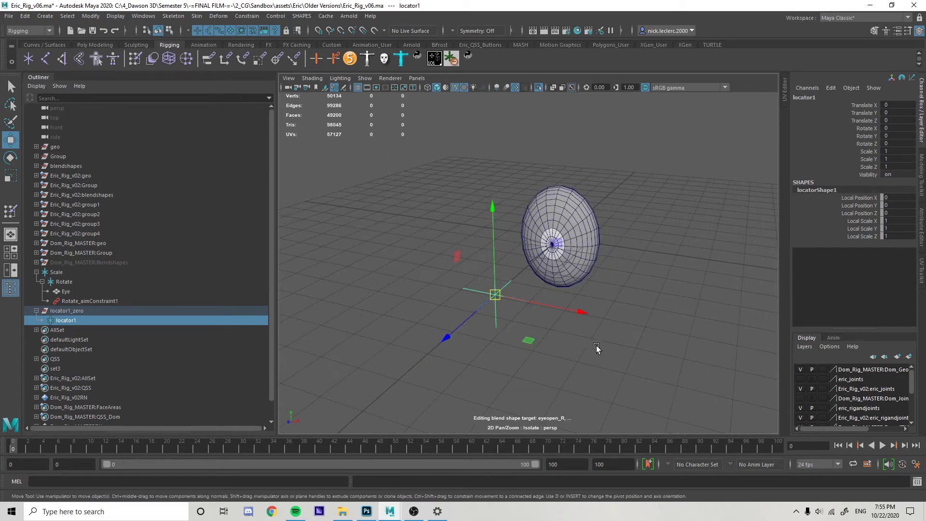
scroll(595, 334, down, 4)
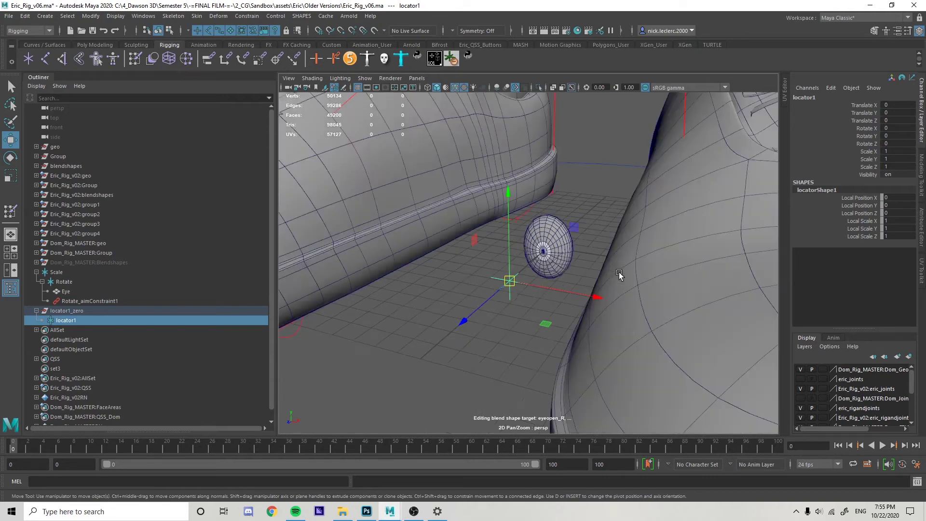
scroll(538, 242, up, 3)
click(65, 291)
scroll(609, 214, down, 5)
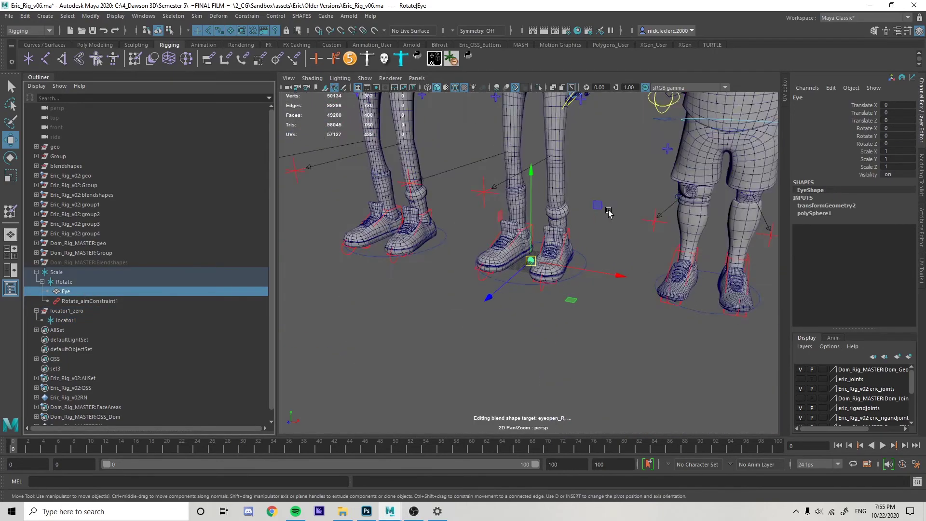
alt+middle_drag(608, 214, 467, 401)
scroll(538, 251, up, 4)
alt+middle_drag(537, 251, 528, 306)
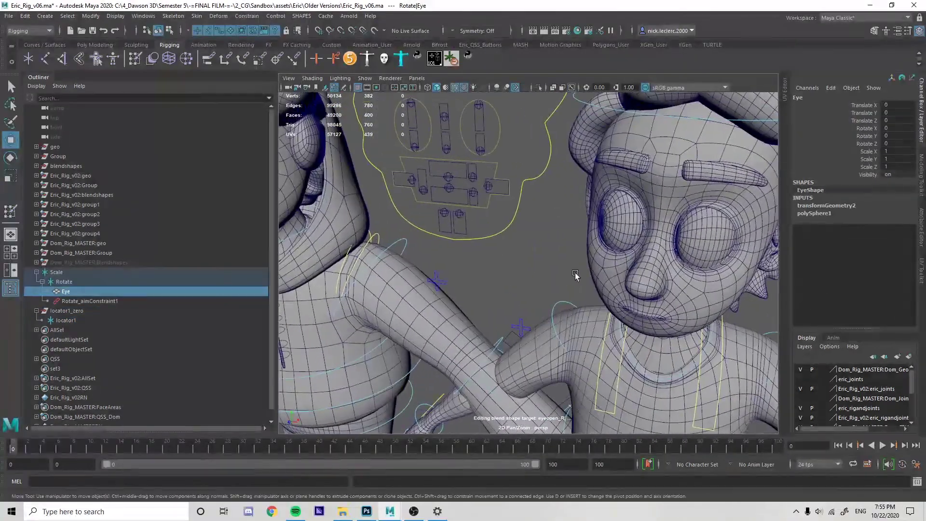
scroll(574, 274, down, 5)
alt+middle_drag(559, 248, 564, 252)
alt+right_drag(564, 252, 394, 232)
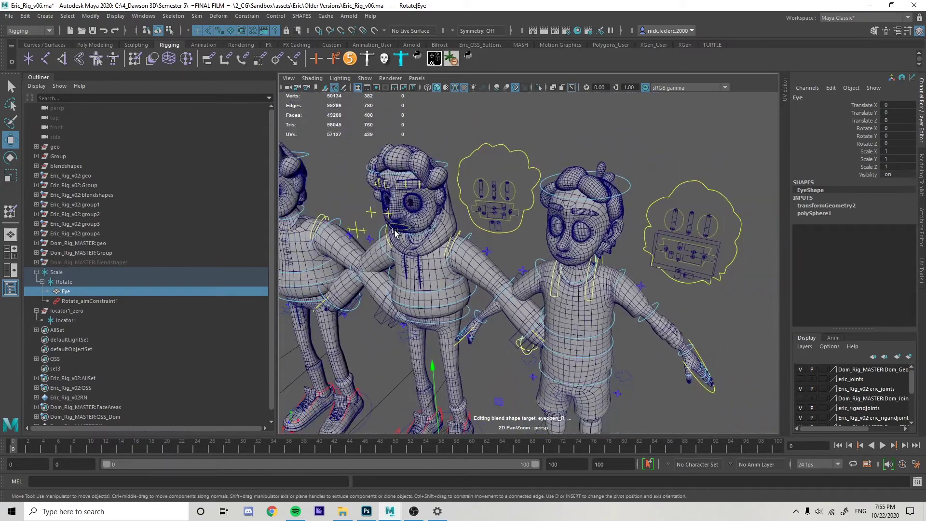
Step: Move the Dom_Rig_MASTER:AimEye_M control to about Translate X 24.3 and key it at frame 0
click(356, 229)
click(889, 120)
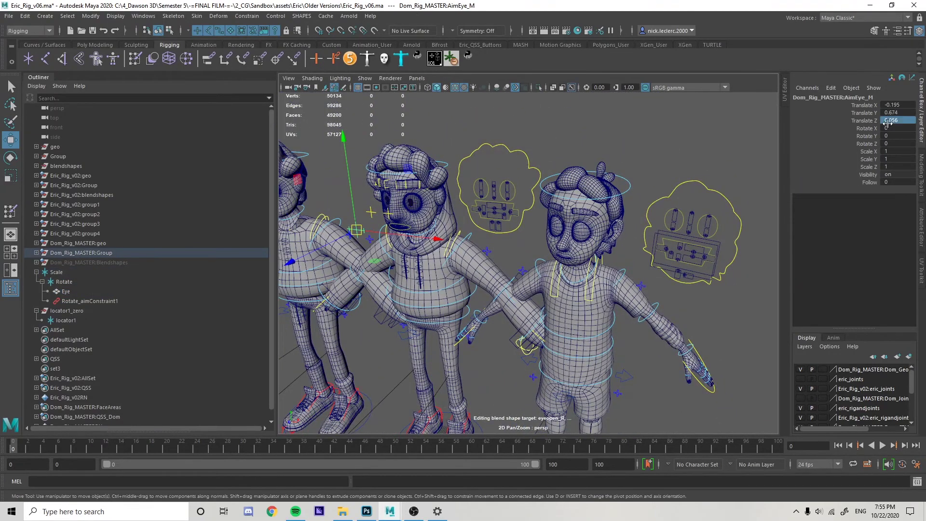
text(0)
drag(437, 239, 577, 245)
key(s)
Step: Reveal Eye_R in the Outliner and try unparenting the nodes from Eye_R_Scale through the eye's aim constraint
scroll(655, 261, up, 5)
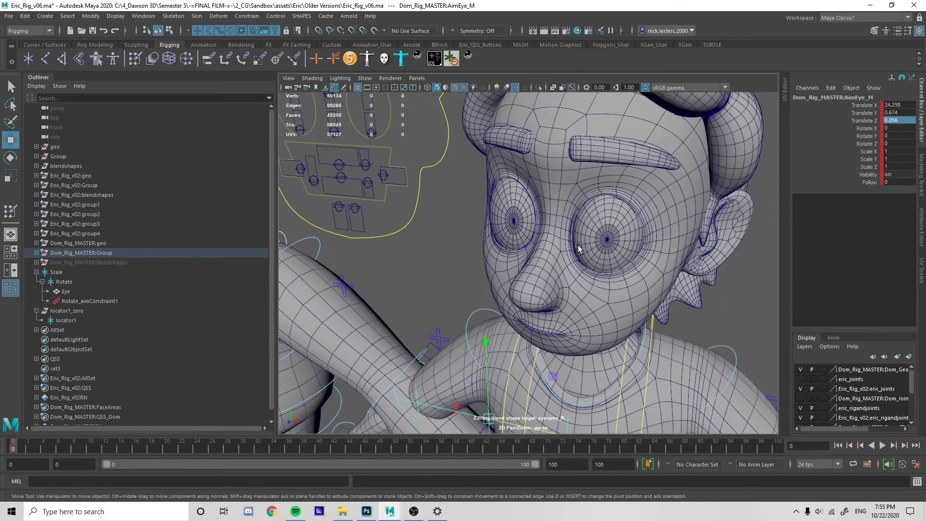
click(530, 219)
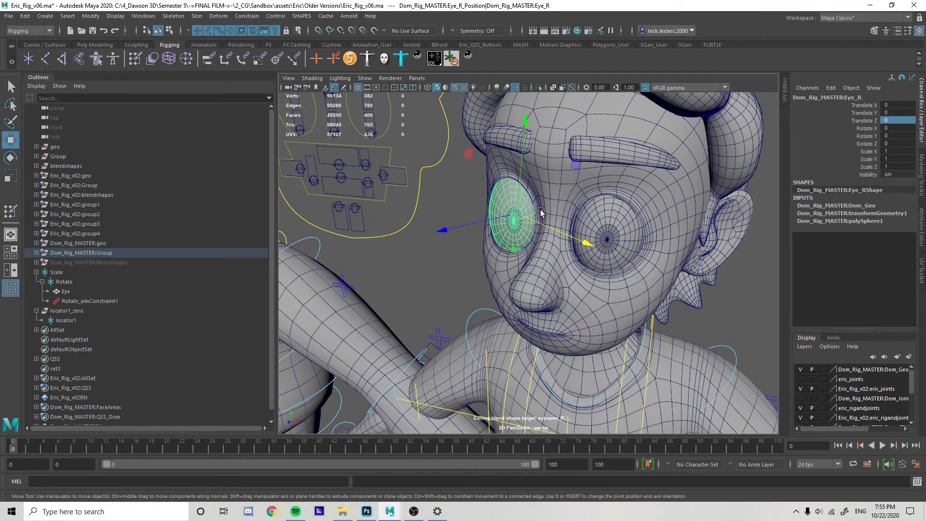
key(f)
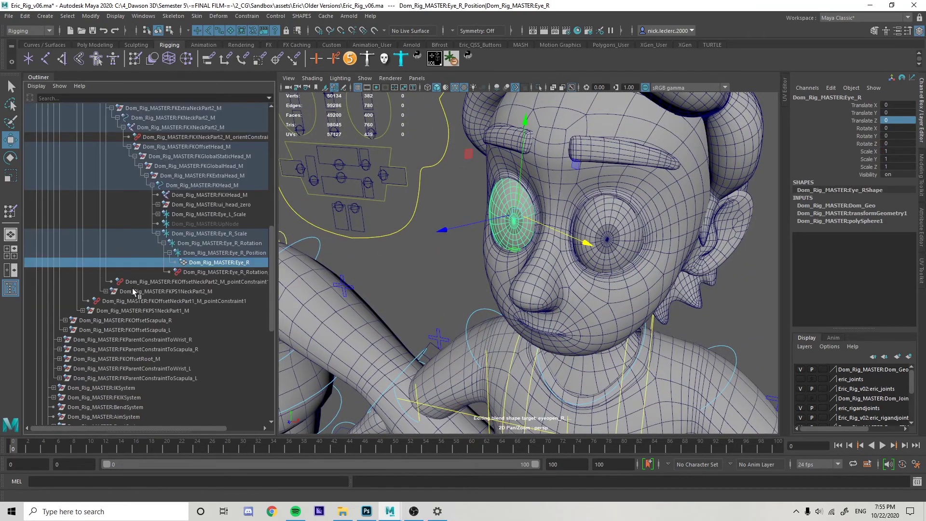
click(201, 235)
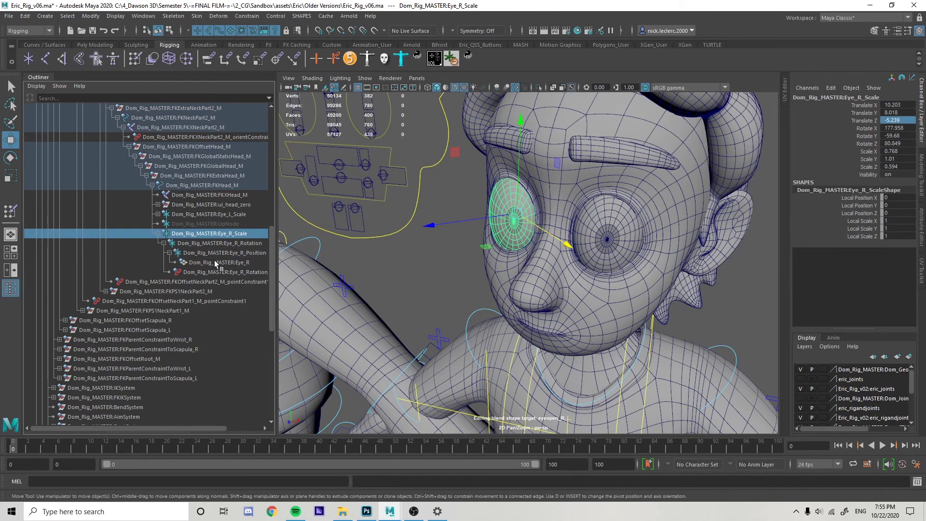
shift+click(215, 272)
key(shift+p)
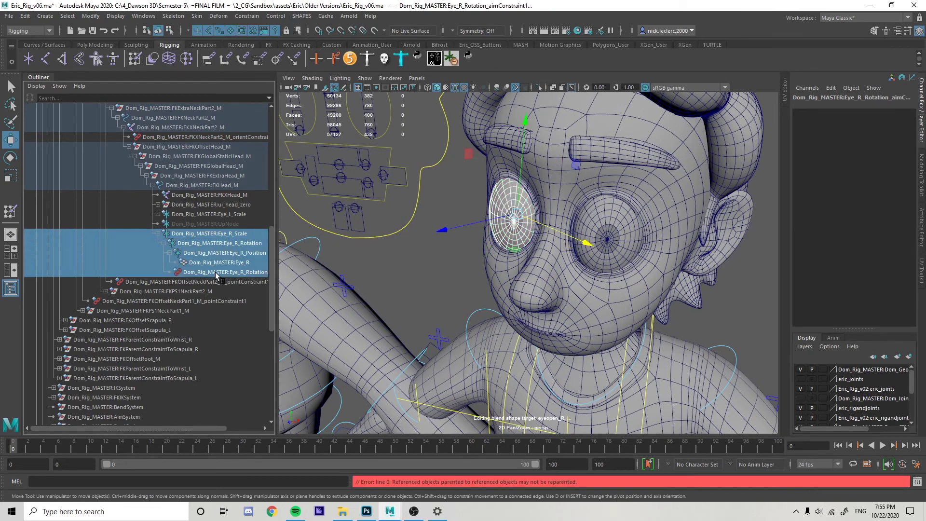
Step: Select Eye_R_Scale together with the FKHead_M head control, and reduce the selection to Eye_R_Scale alone
click(209, 233)
key(f)
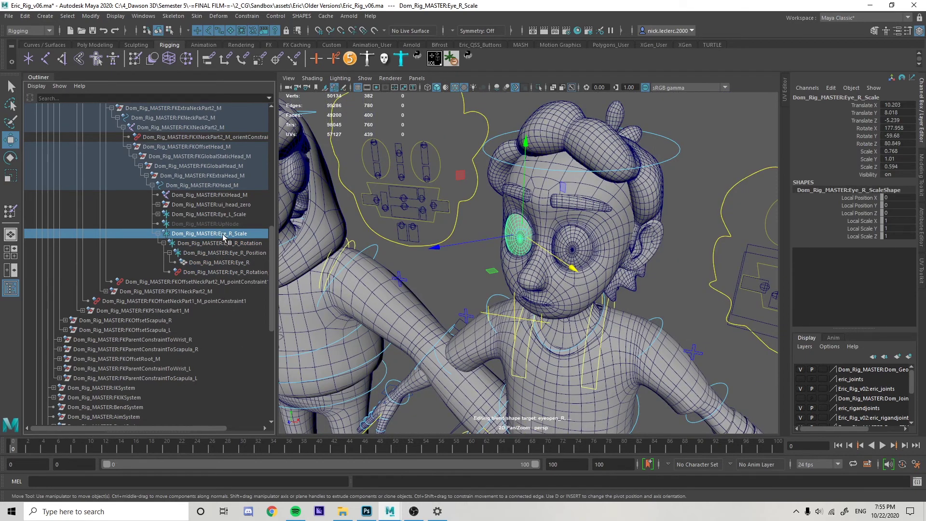
shift+click(490, 157)
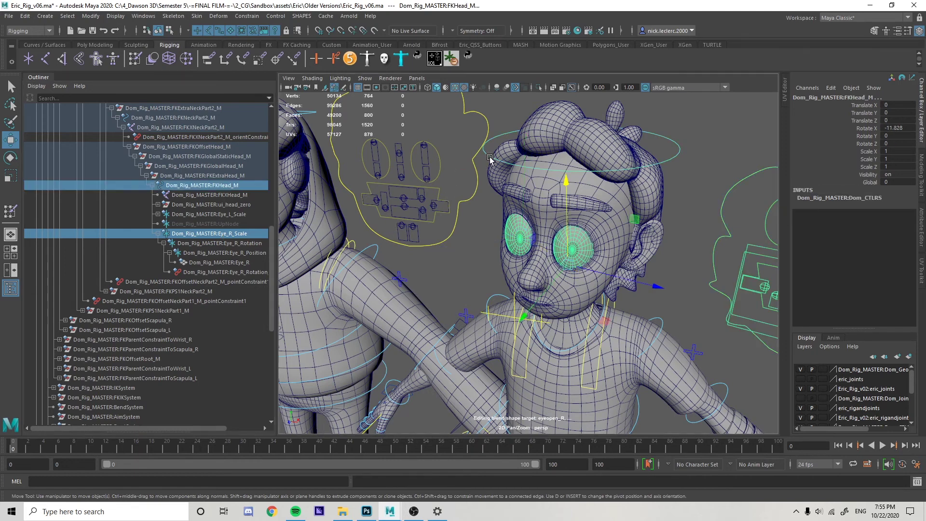
click(207, 233)
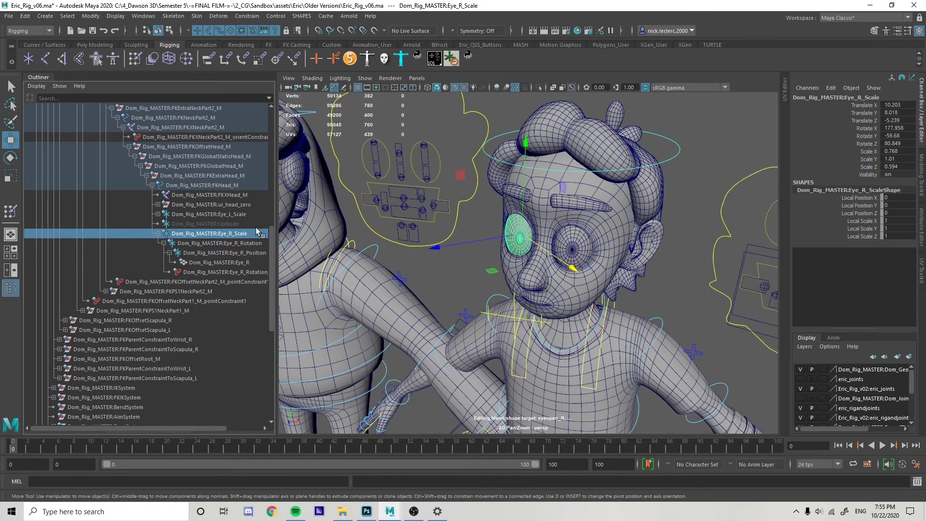
Step: Try rotating the FKHead_M head control freely, ending at about Rotate X -2.6, Y 1.9, Z -5.4
click(489, 157)
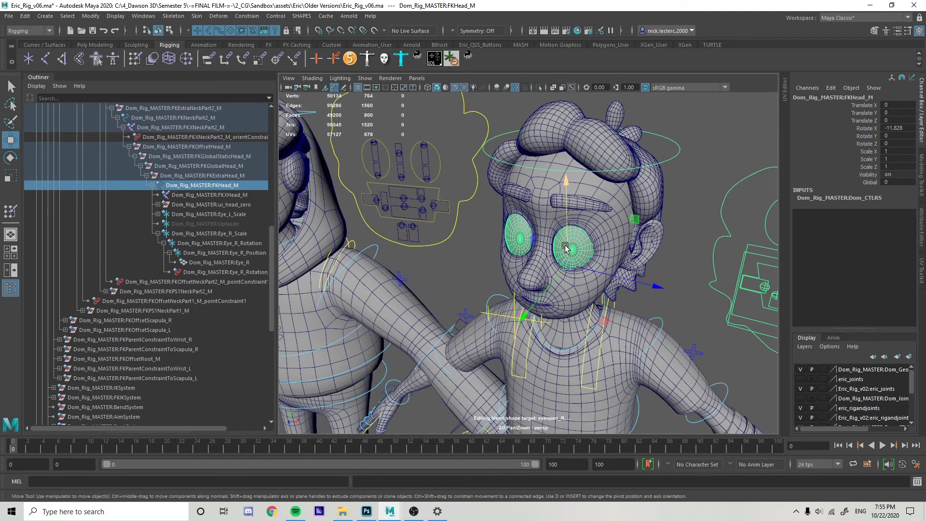
key(e)
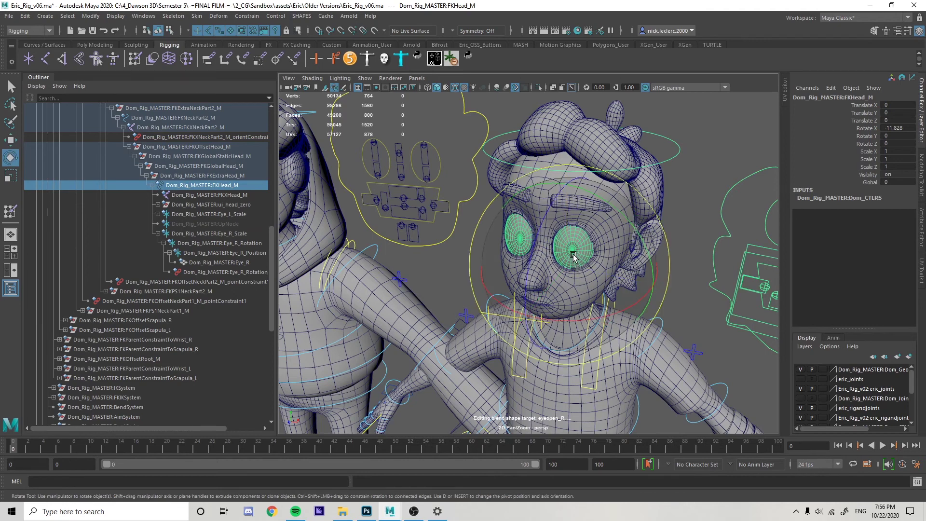
drag(570, 246, 569, 213)
scroll(569, 214, down, 5)
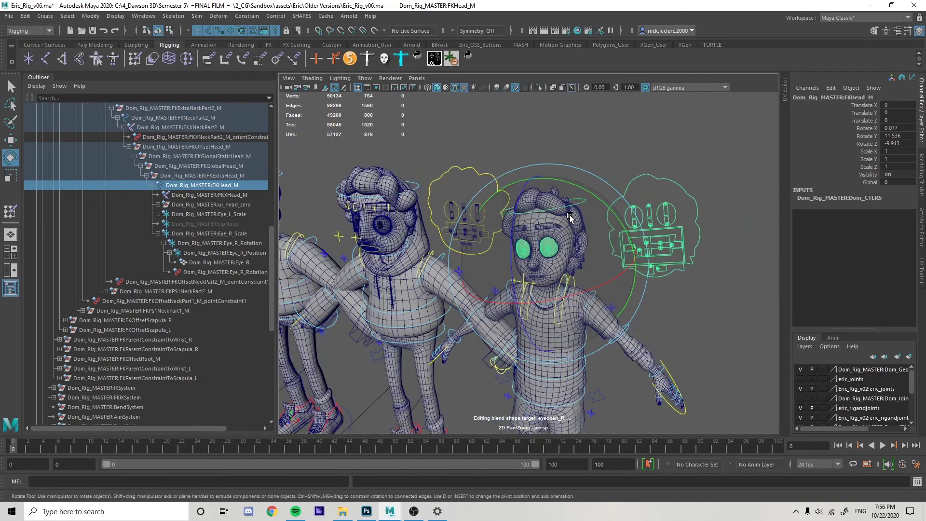
scroll(570, 220, up, 7)
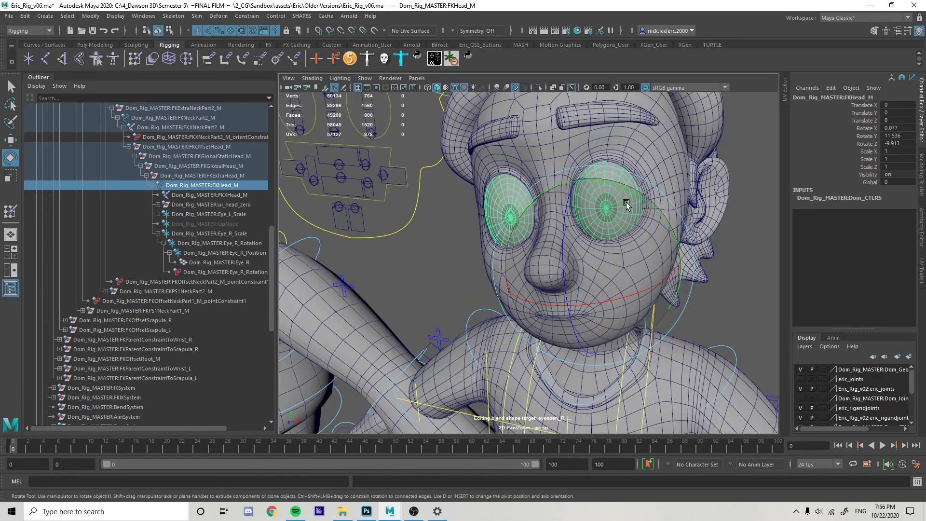
drag(626, 201, 644, 210)
Step: Set Rotate X, Y and Z of the FKHead_M head control to 0 and clear the selection
drag(892, 144, 893, 128)
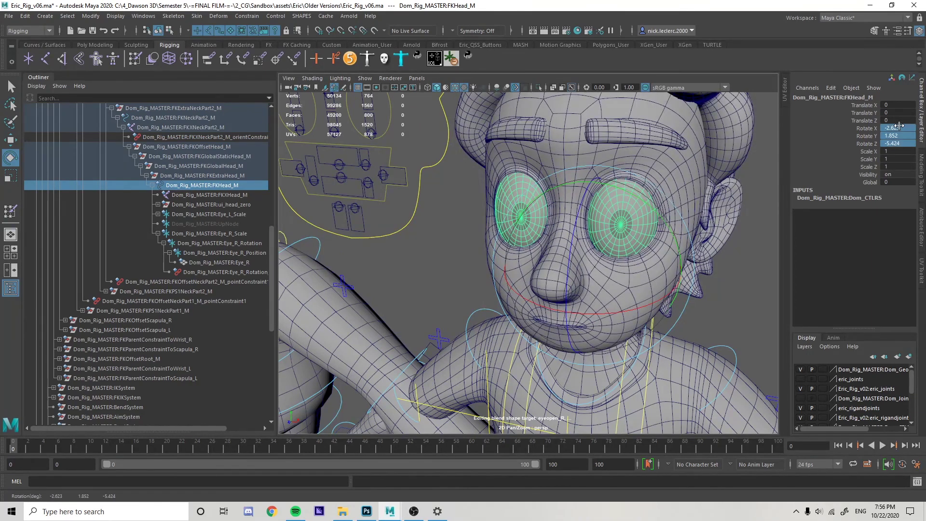
text(0)
key(Return)
click(743, 243)
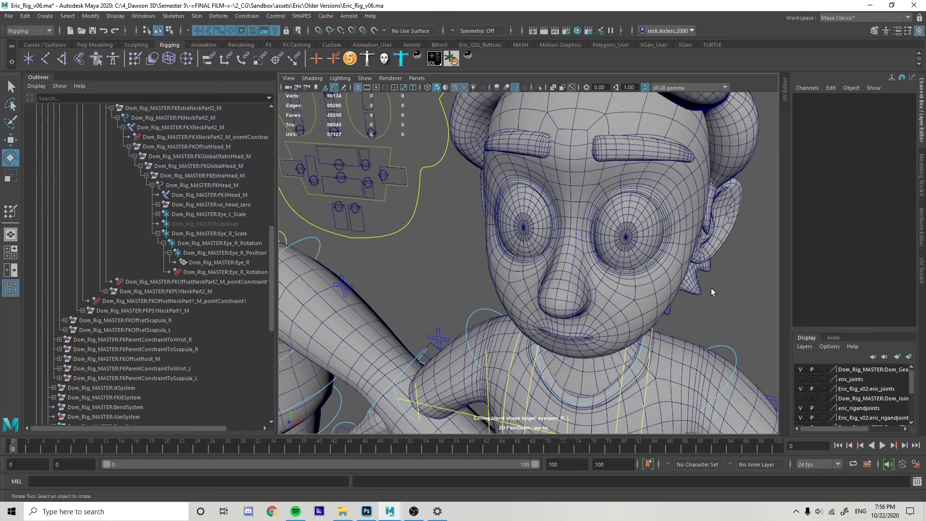
Step: Examine the Eye_L eye up close and within the whole head from the side, and clear the selection
alt+drag(711, 288, 536, 232)
click(531, 225)
key(f)
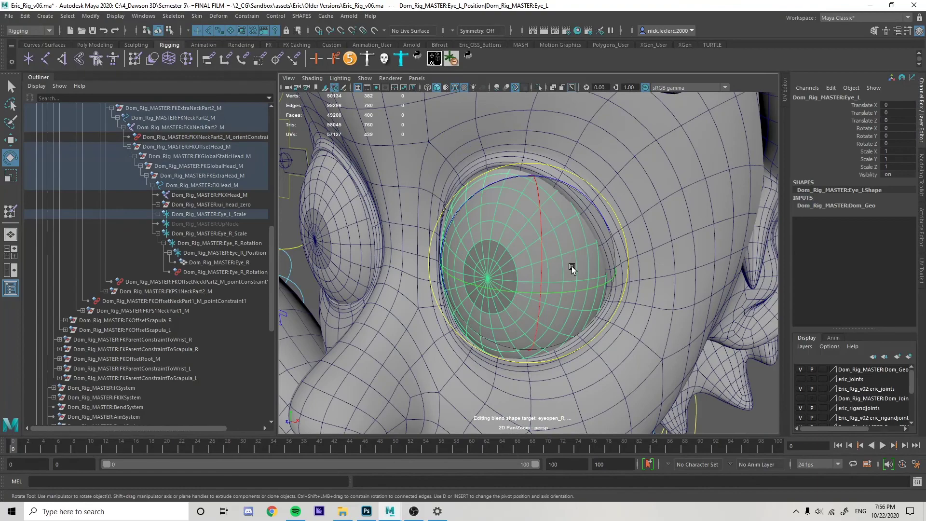
scroll(571, 266, down, 3)
scroll(493, 246, down, 5)
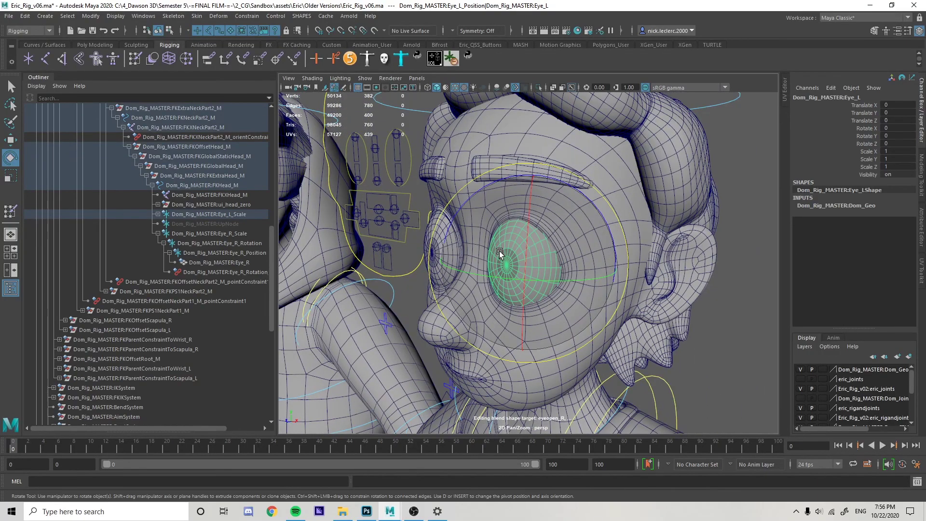
scroll(499, 250, down, 3)
click(678, 316)
scroll(678, 315, down, 3)
alt+drag(620, 300, 640, 271)
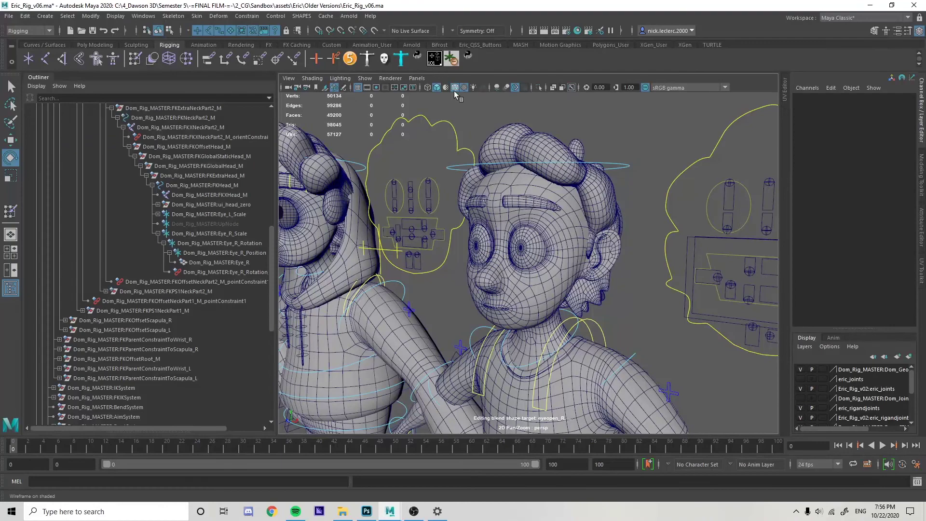